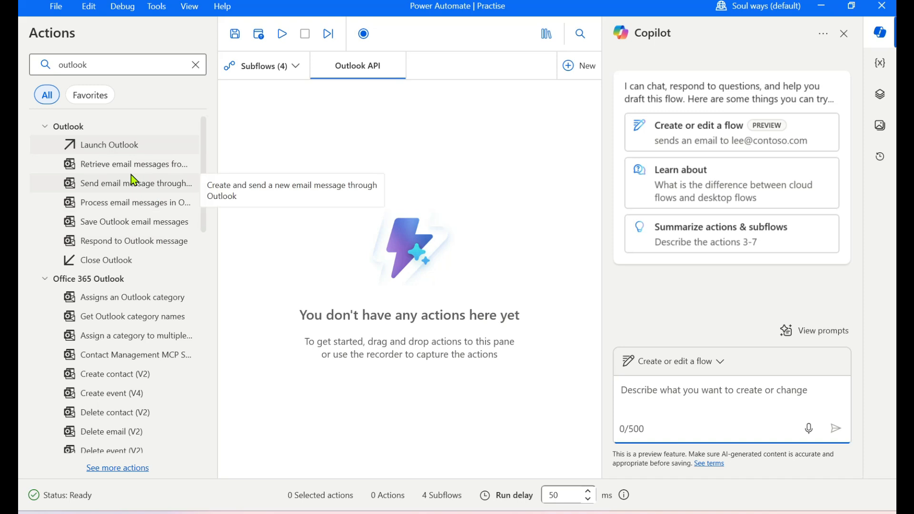
Add the Office 365 Outlook Get emails (V3) action to the Outlook API subflow and enlarge its settings dialog.
click(48, 130)
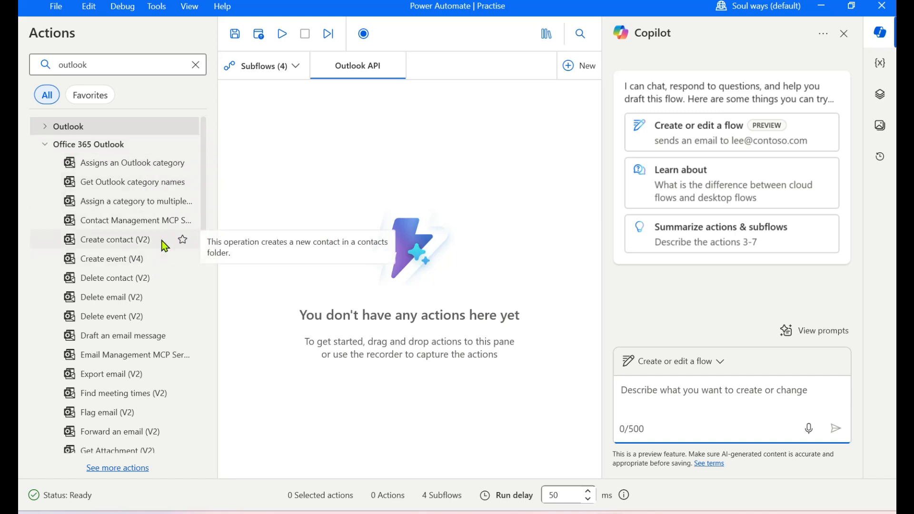
drag(205, 214, 207, 242)
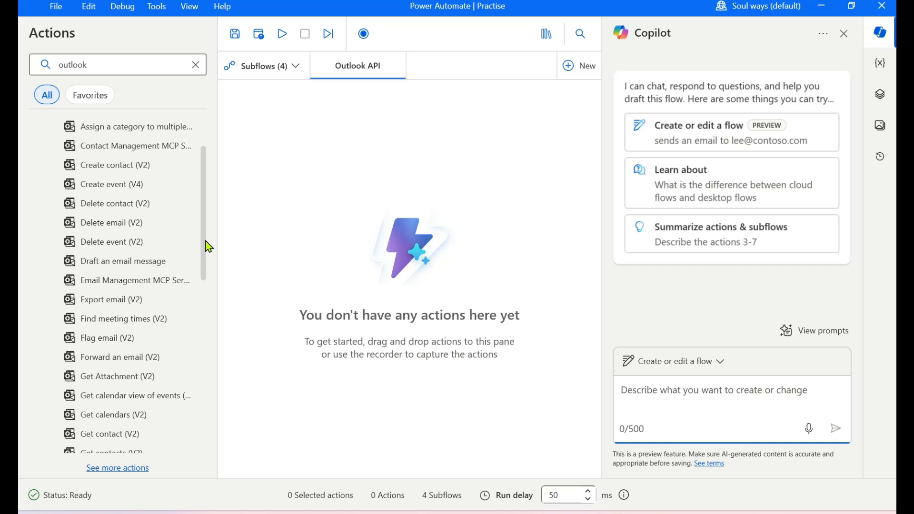
drag(209, 247, 208, 320)
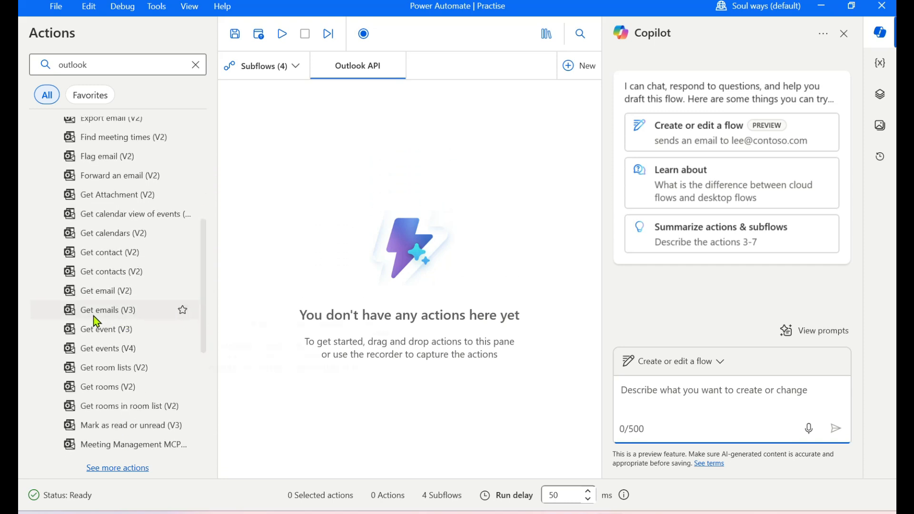
mouse_move(109, 317)
drag(108, 317, 342, 211)
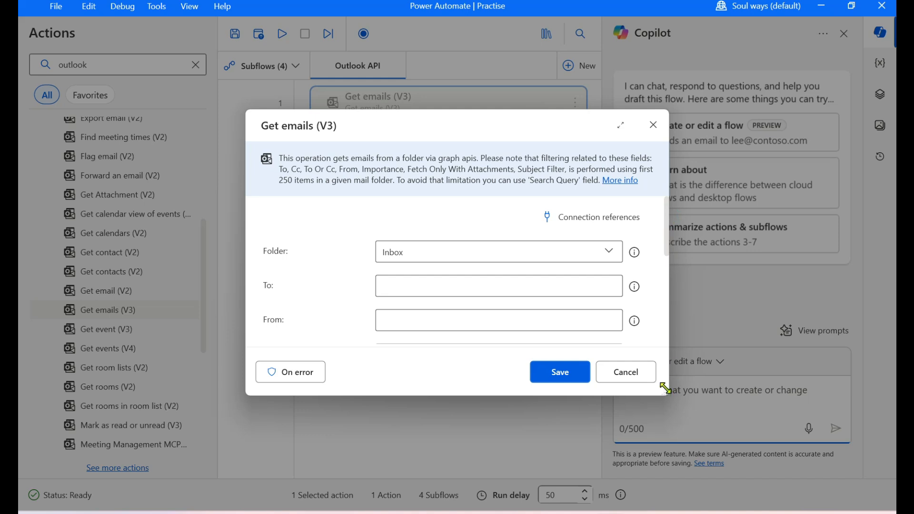
drag(665, 389, 861, 499)
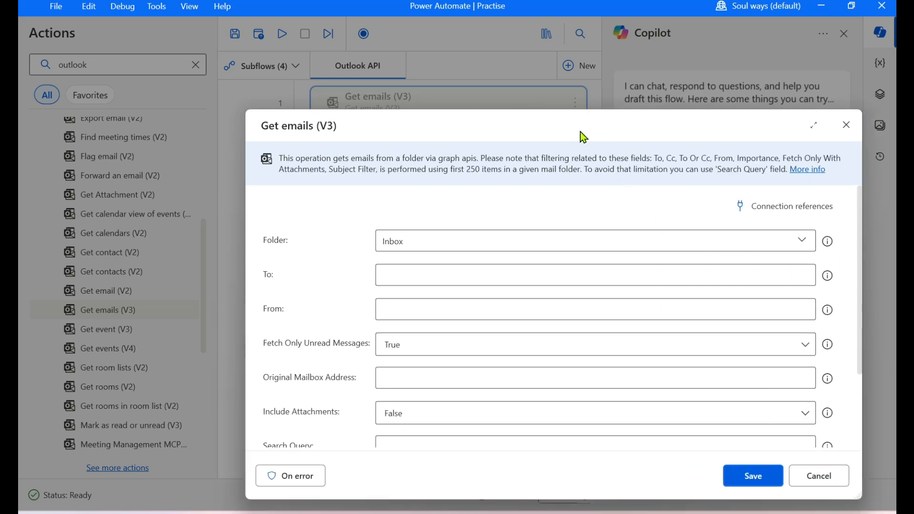
drag(580, 133, 461, 73)
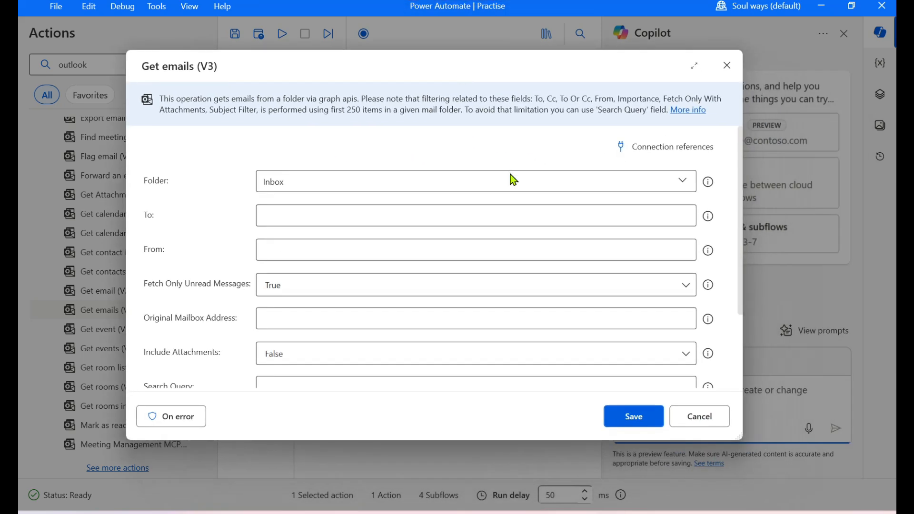
Fill in the Original Mailbox Address of the Get emails action with the mailbox's e-mail address copied from the Notepad note.
click(676, 182)
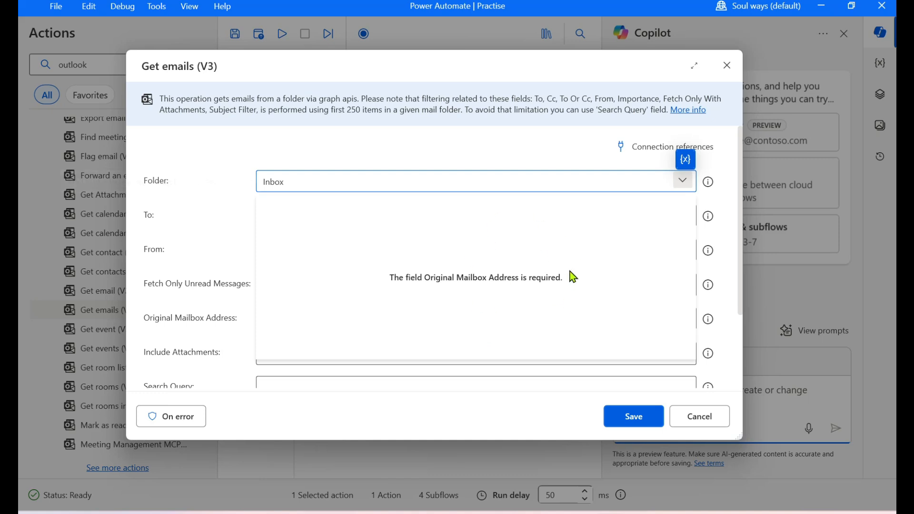
click(506, 136)
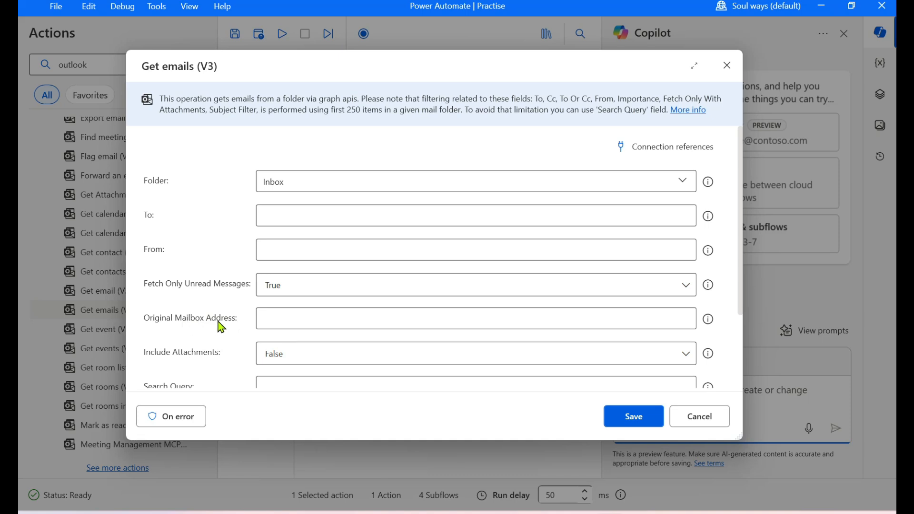
click(283, 316)
key(alt+Tab)
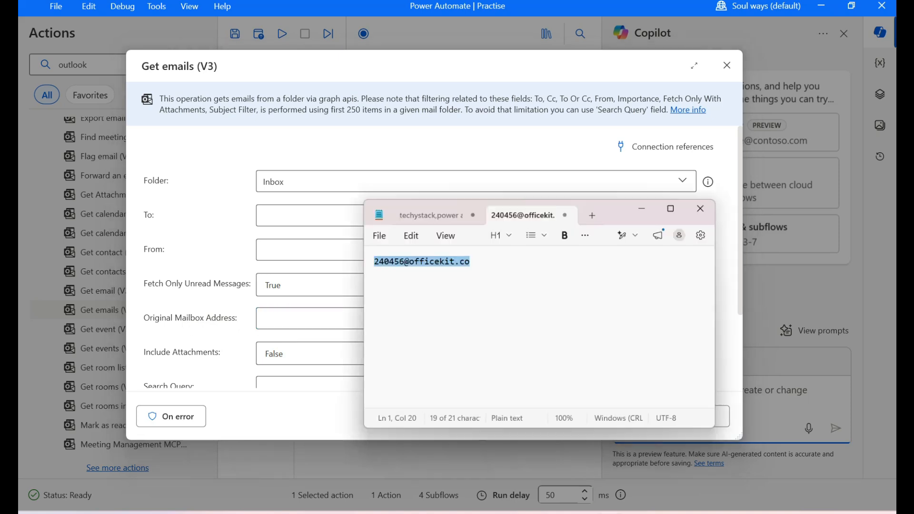
click(302, 316)
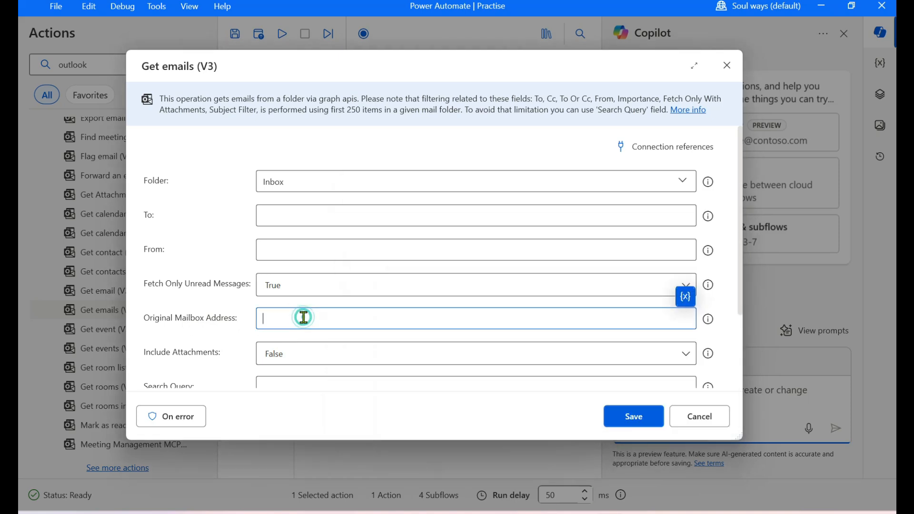
key(ctrl+v)
drag(378, 320, 261, 318)
click(340, 318)
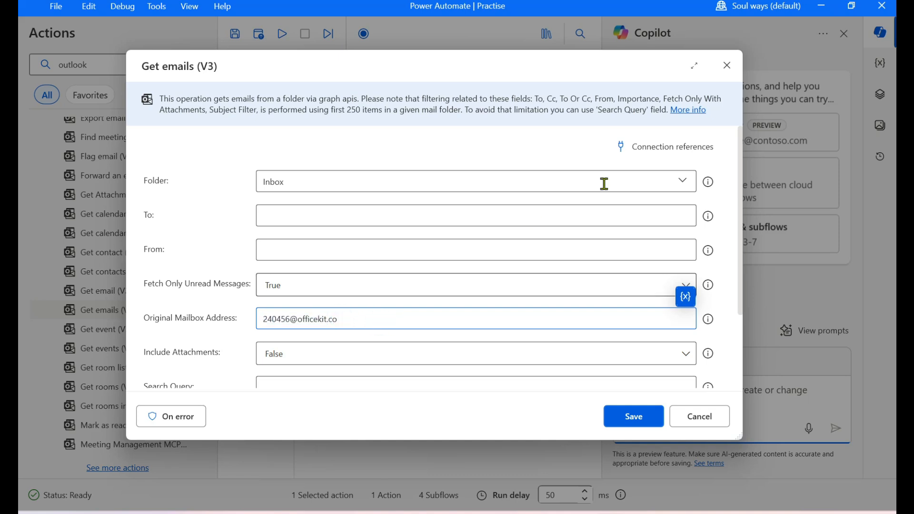
Browse the mailbox folders and choose Inbox as the folder to get emails from.
click(686, 181)
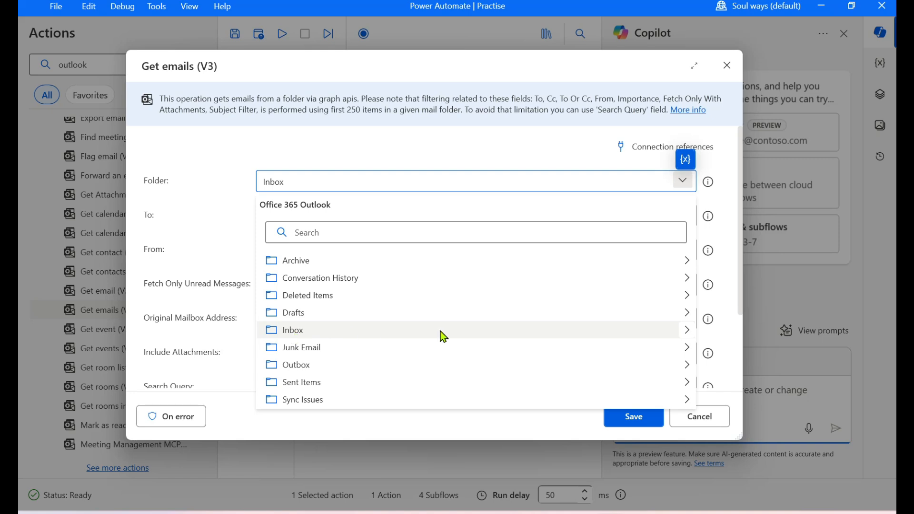
click(687, 330)
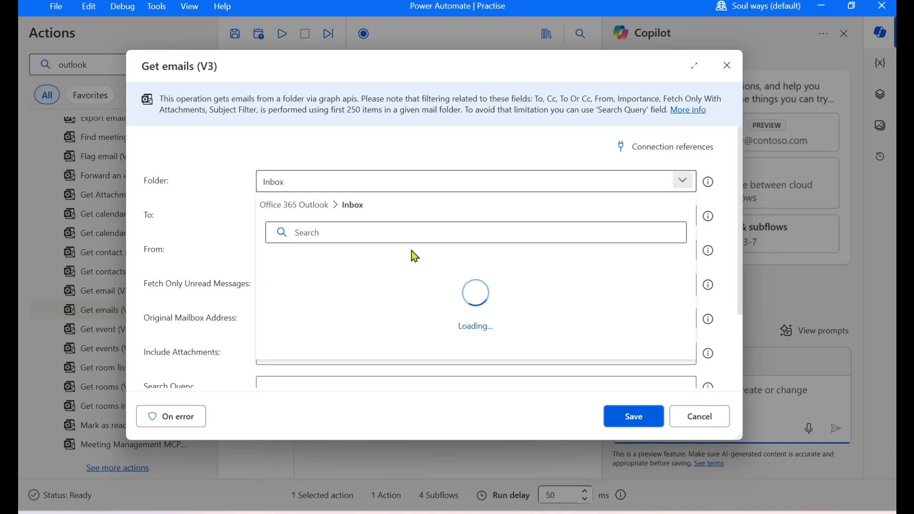
click(305, 207)
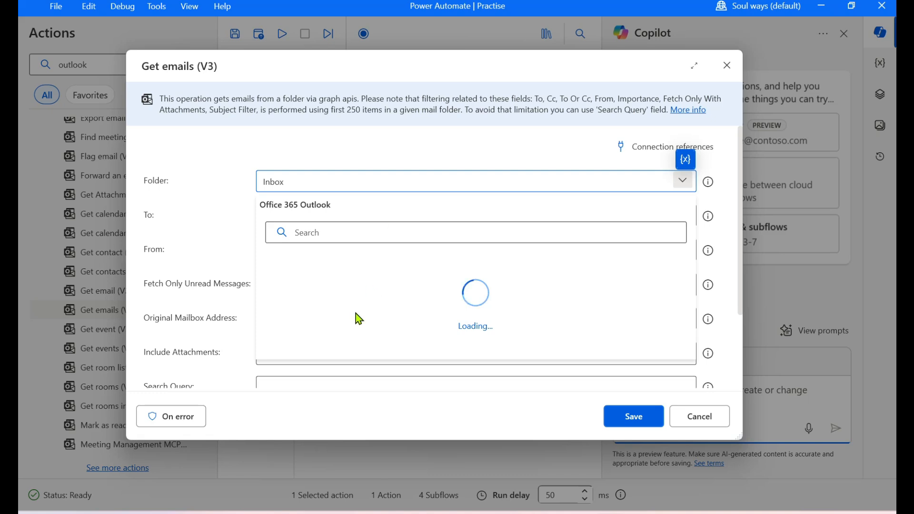
click(302, 331)
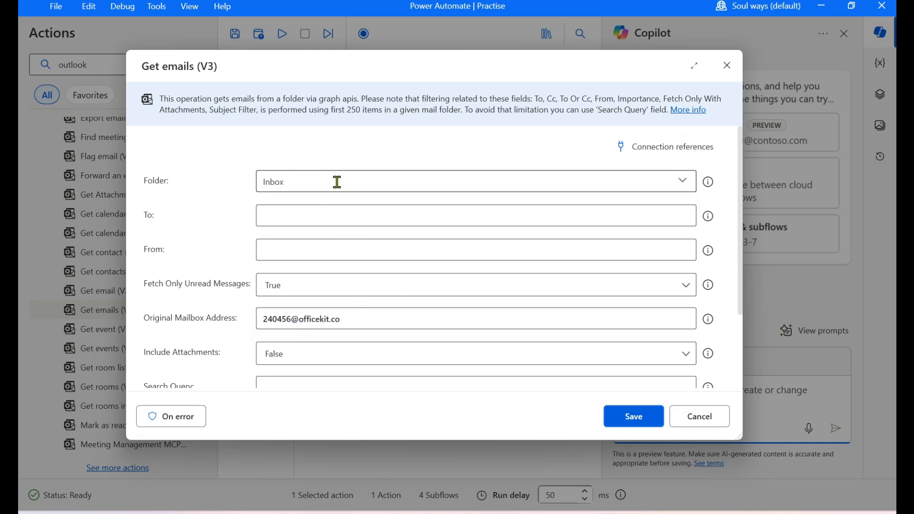
Leave the To and From filters empty and set Fetch Only Unread Messages to False.
click(276, 212)
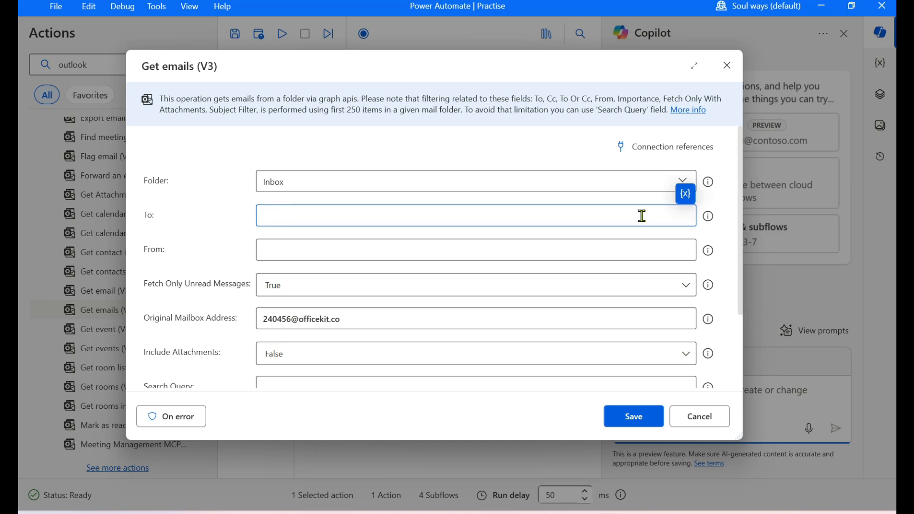
mouse_move(706, 222)
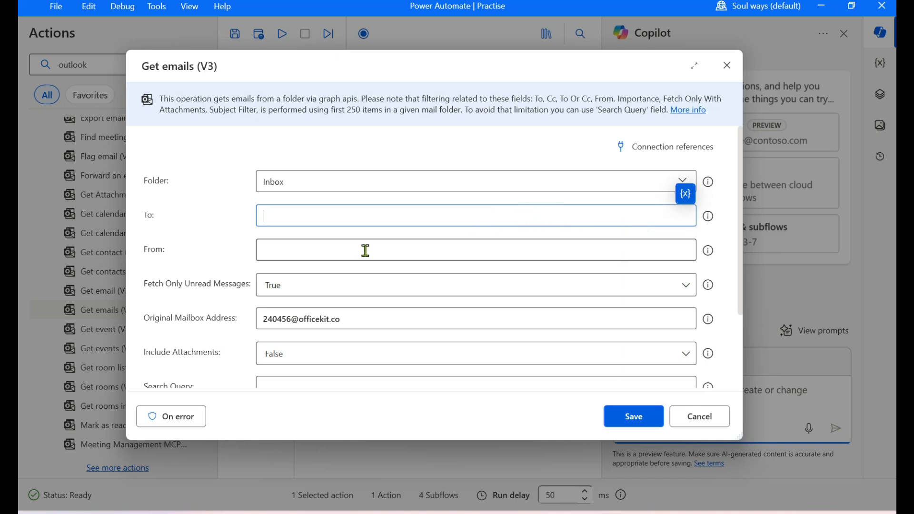
click(336, 253)
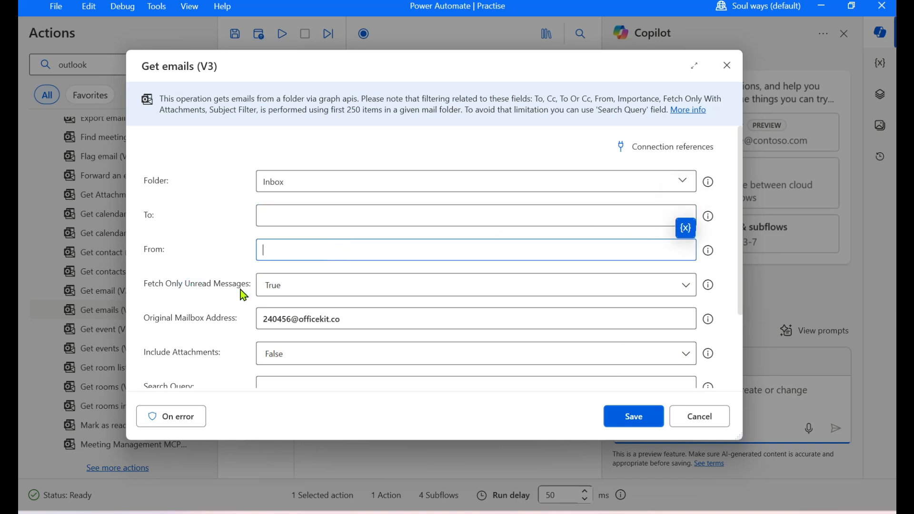
click(293, 288)
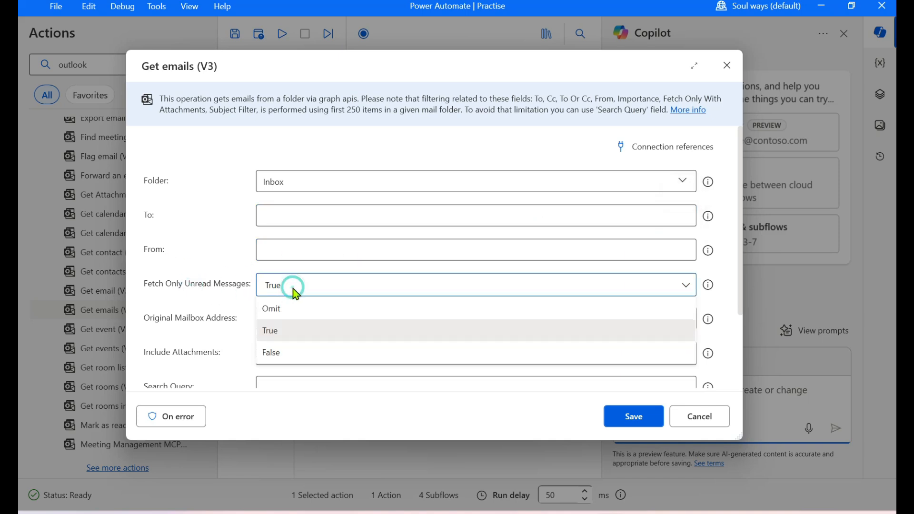
click(292, 357)
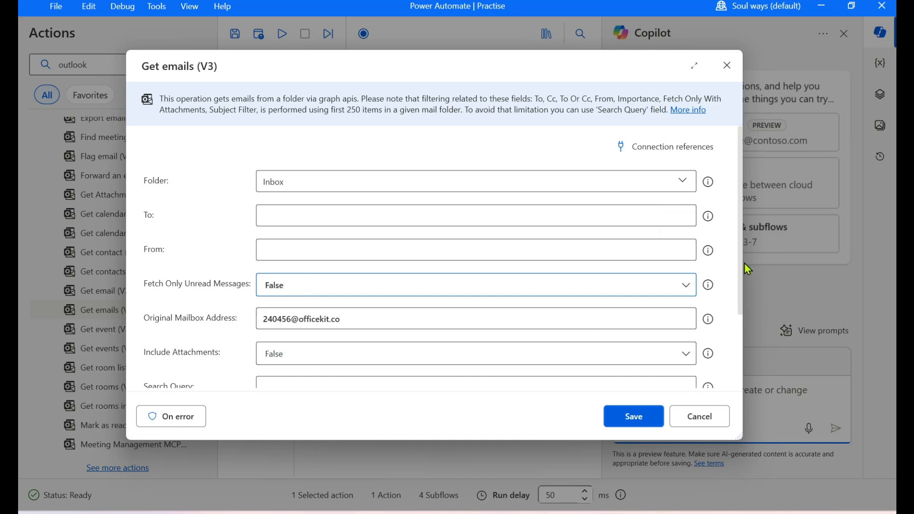
Leave the Search Query empty and set the Top number of emails to retrieve to 10.
drag(740, 262, 743, 302)
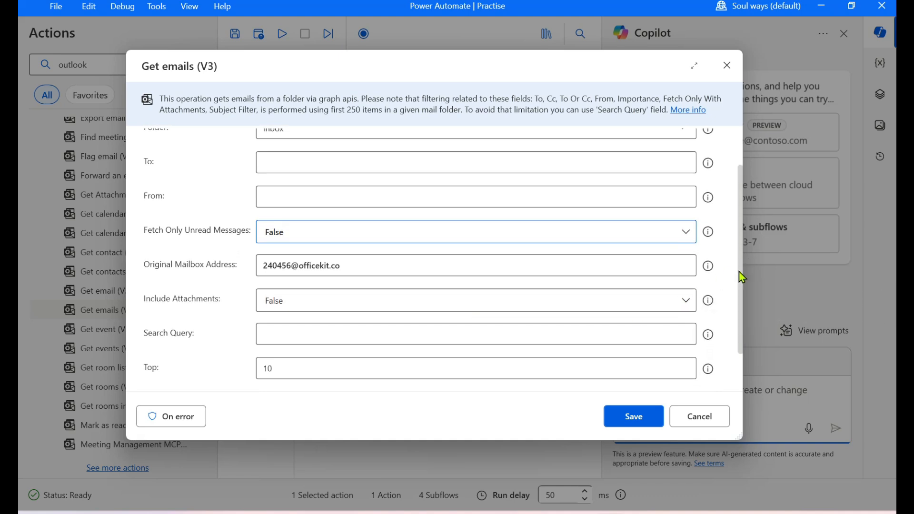
click(489, 340)
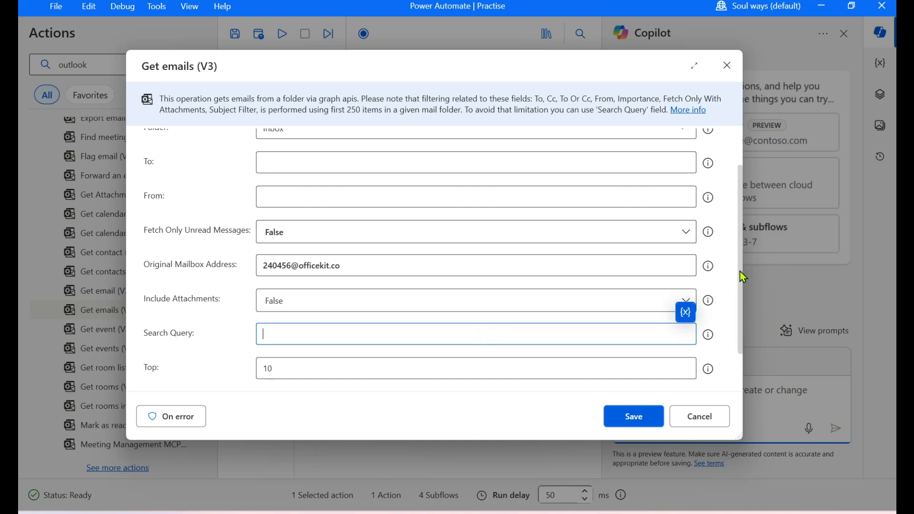
scroll(743, 276, down, 1)
double_click(281, 318)
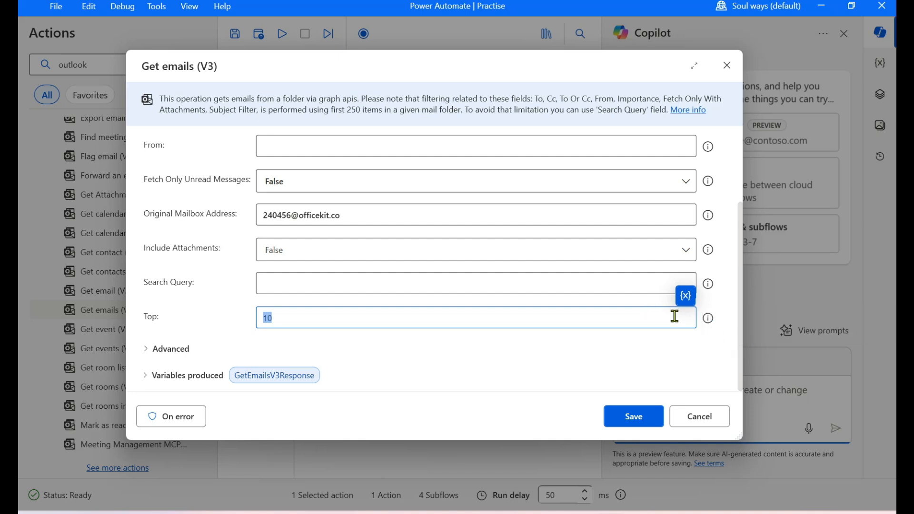
mouse_move(713, 326)
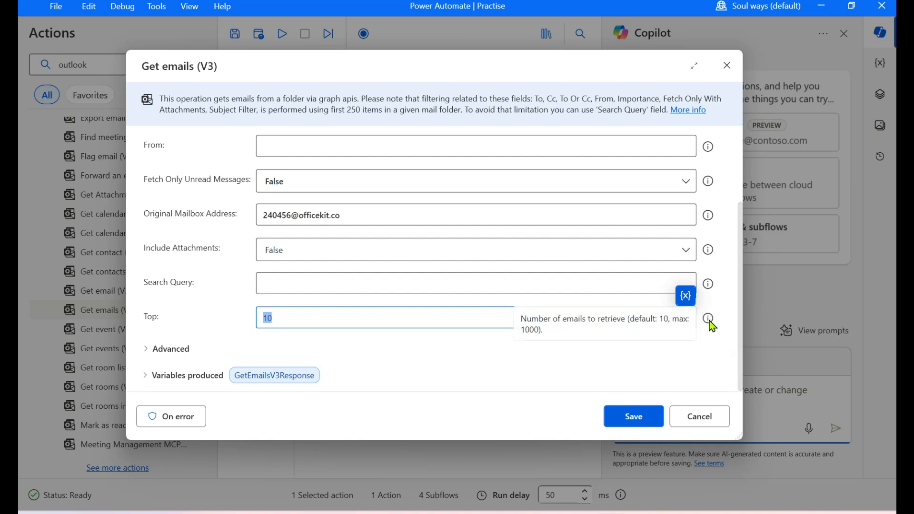
key(BackSpace)
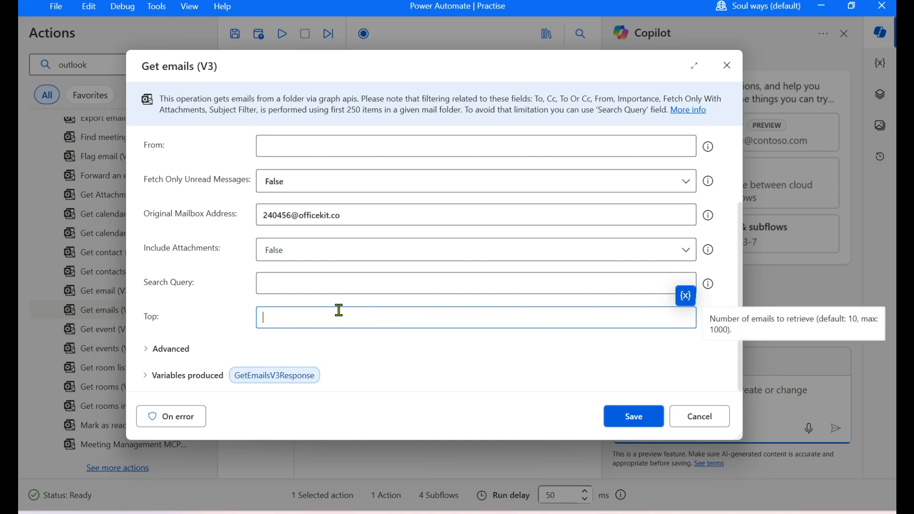
text(10)
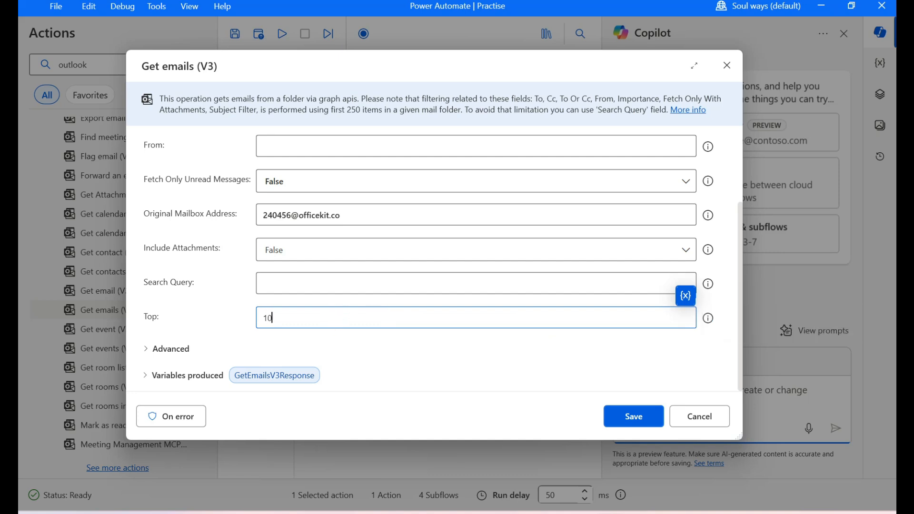
Review the advanced filters and the produced variable without changing them, and save the Get emails (V3) action.
click(148, 351)
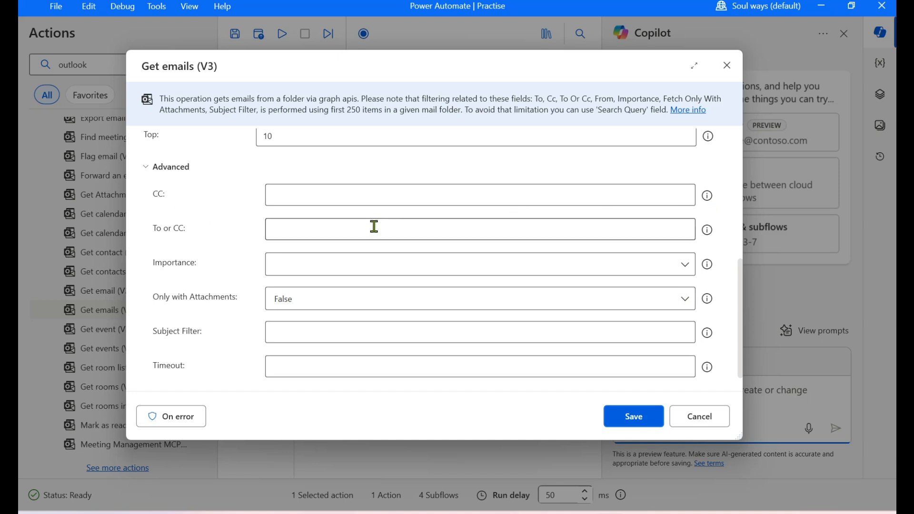
click(309, 271)
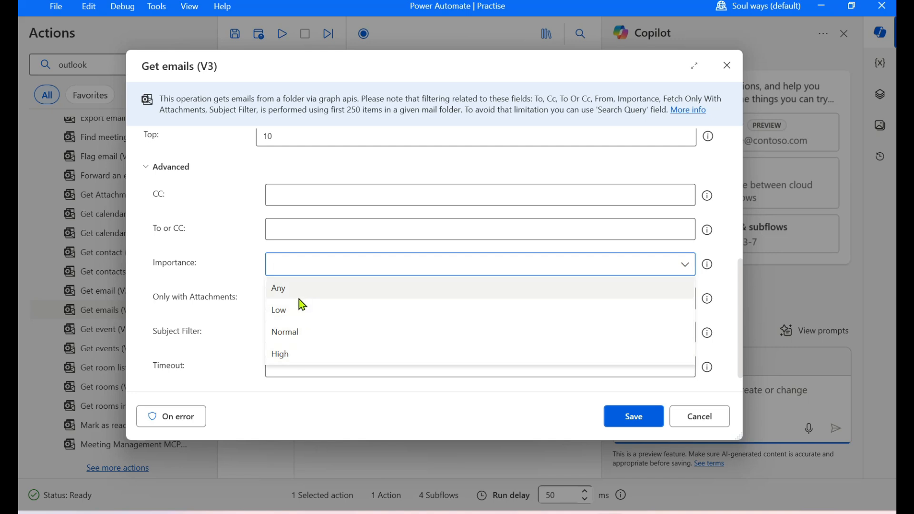
click(249, 262)
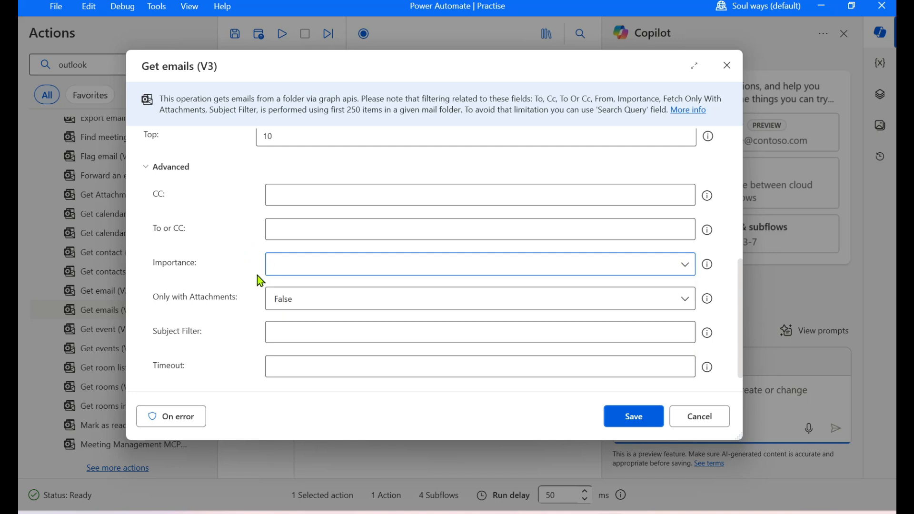
click(292, 300)
click(253, 324)
scroll(251, 337, down, 1)
click(281, 339)
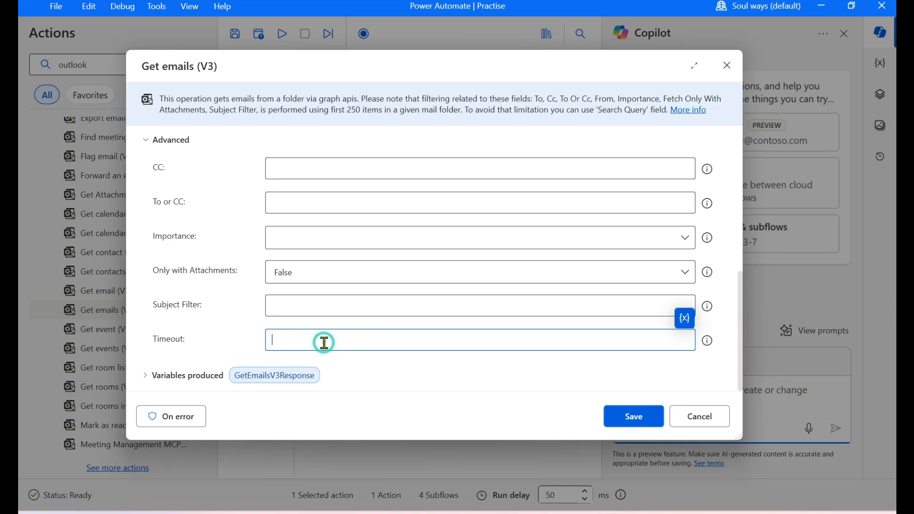
click(145, 375)
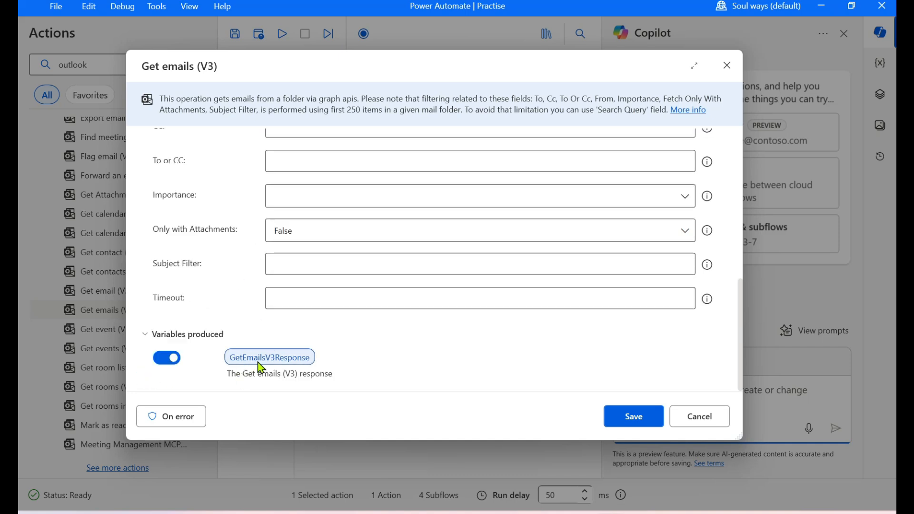
click(634, 416)
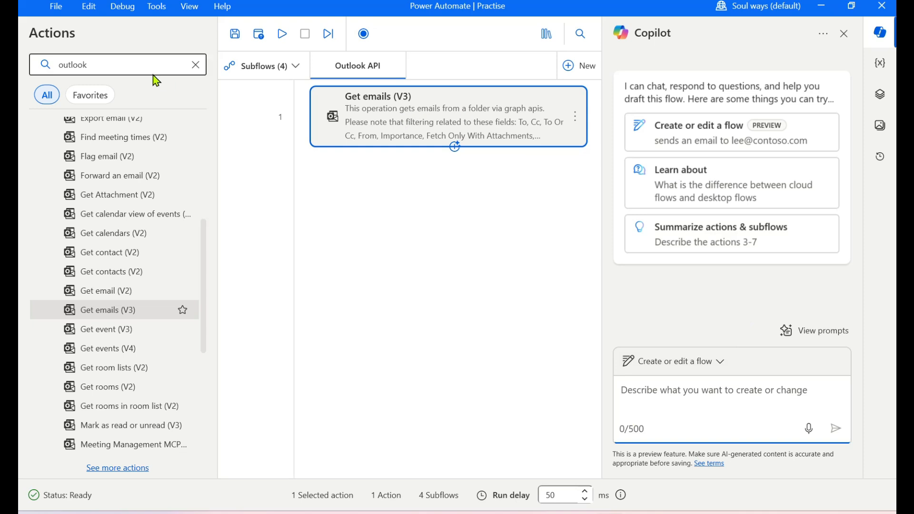
Search the actions for "for each" and add a For each loop below the Get emails (V3) action.
drag(119, 64, 22, 72)
key(BackSpace)
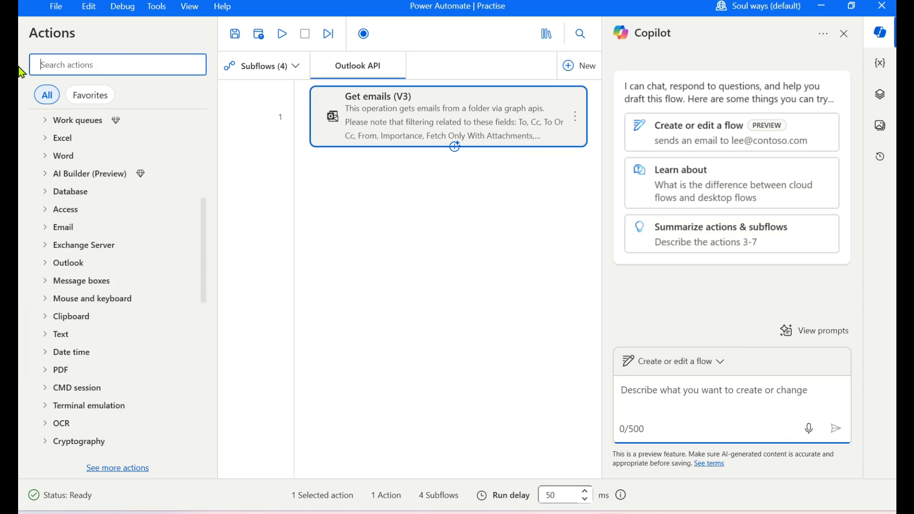
text(for each)
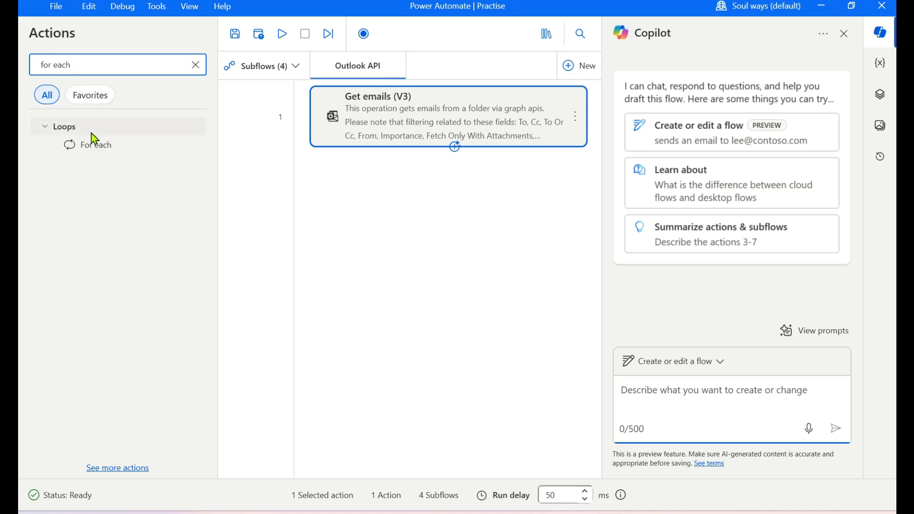
drag(91, 145, 361, 159)
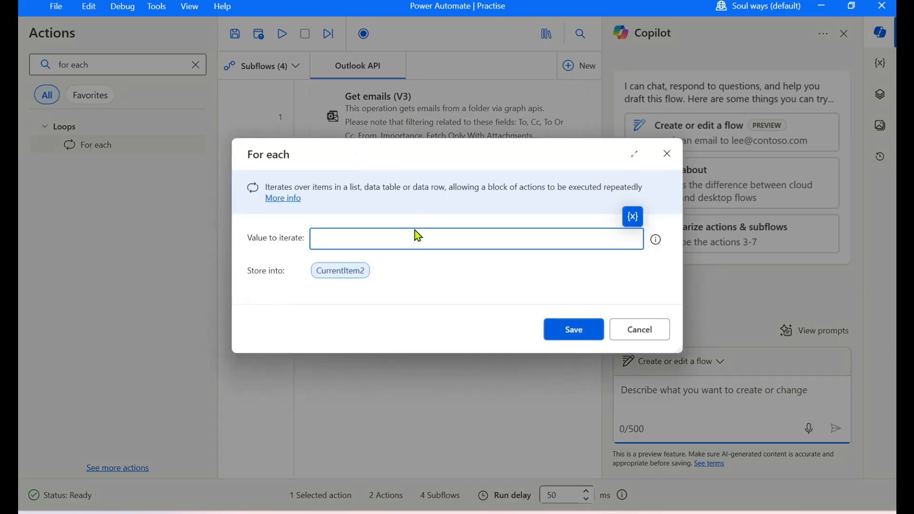
Set the For each loop's value to iterate to %GetEmailsV3Response%, found by searching the variables, and save the loop.
click(633, 216)
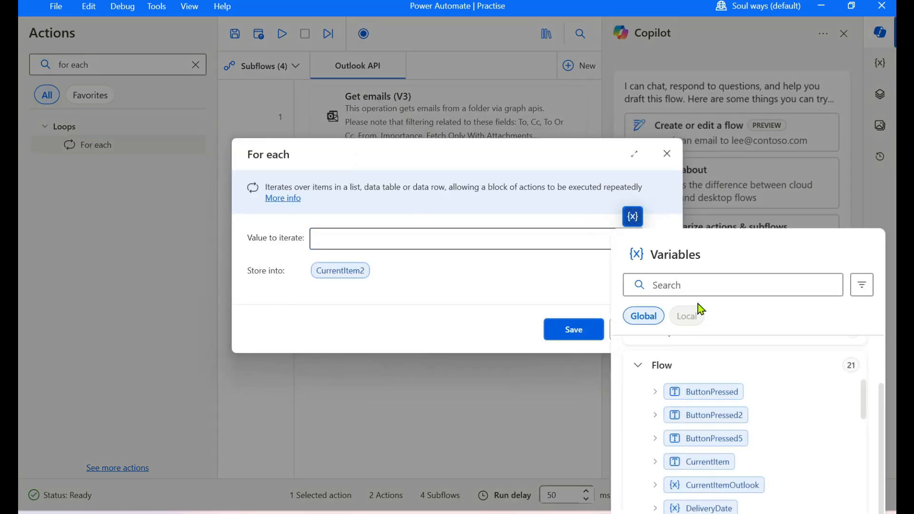
click(691, 285)
text(ve)
key(BackSpace)
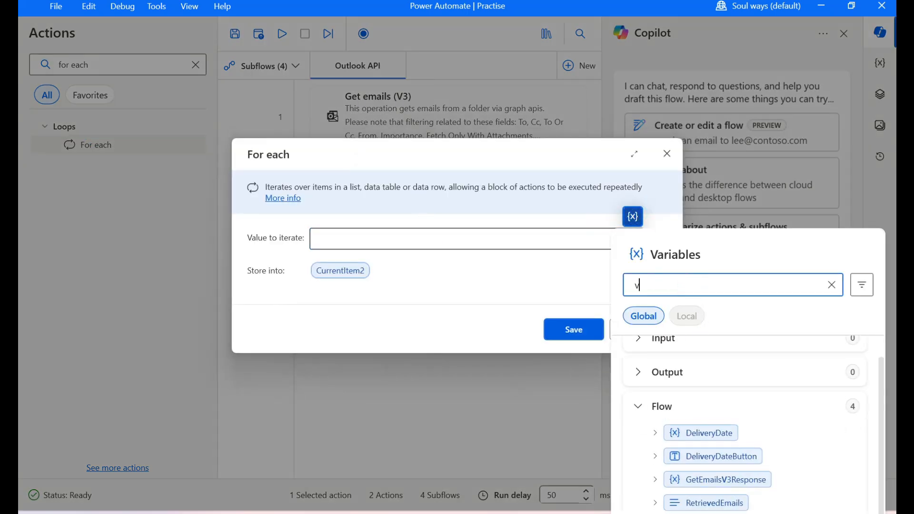
text(3)
click(721, 460)
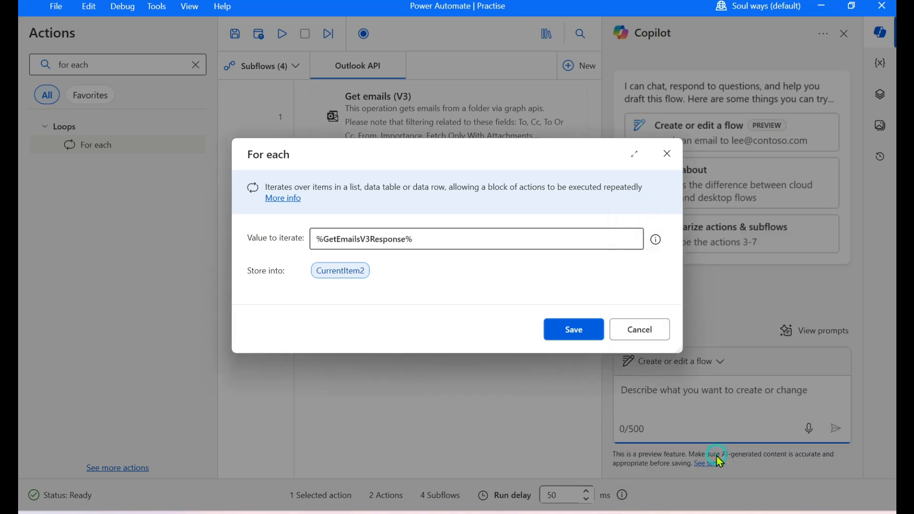
click(577, 336)
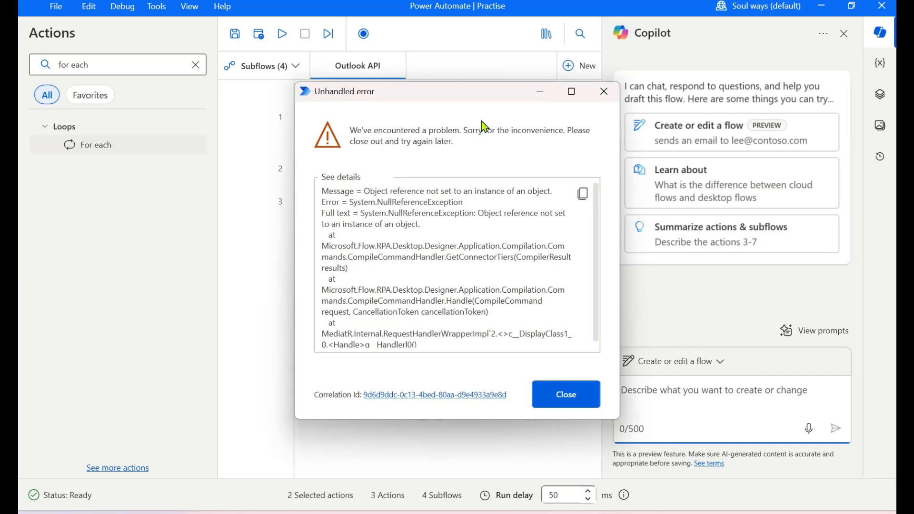
Move the Unhandled error dialog off the loop actions and close it.
drag(413, 93, 525, 137)
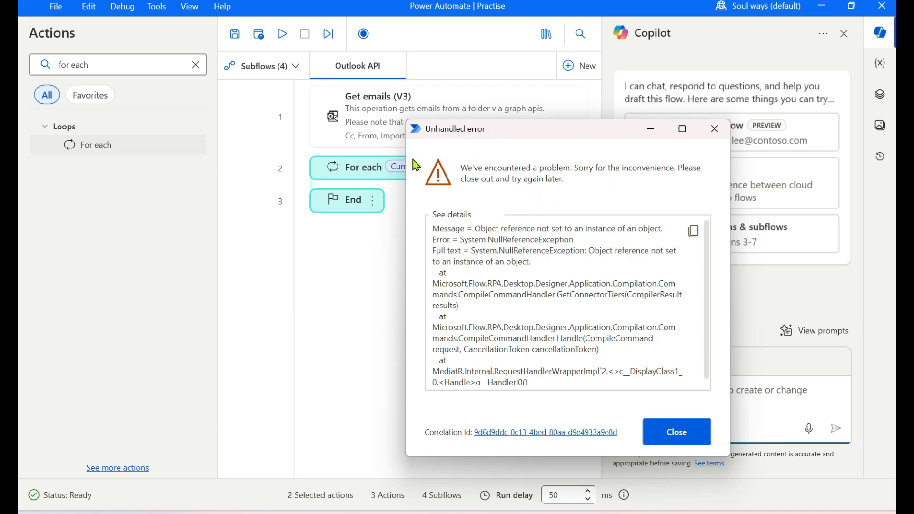
drag(478, 135, 514, 268)
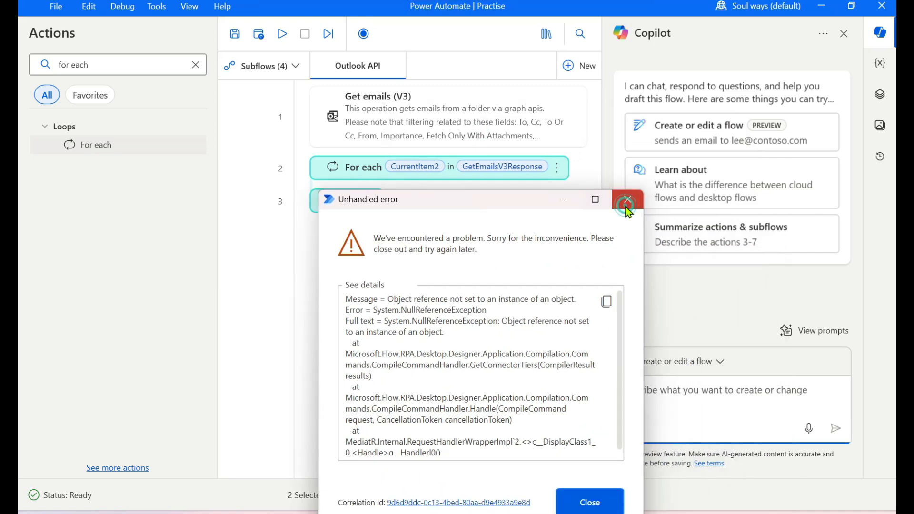
click(624, 206)
Reopen the For each loop and insert the .value property of GetEmailsV3Response into its value to iterate.
double_click(506, 174)
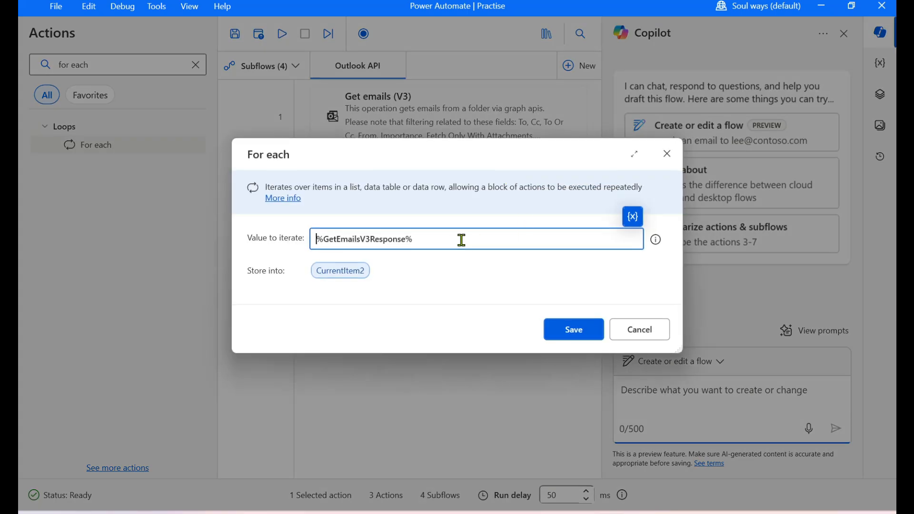
click(625, 223)
scroll(689, 374, down, 2)
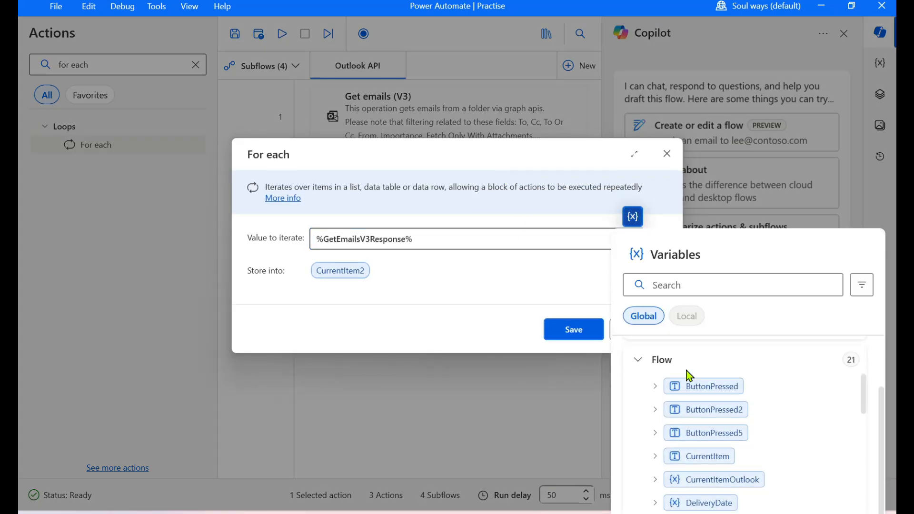
click(687, 286)
text(v3)
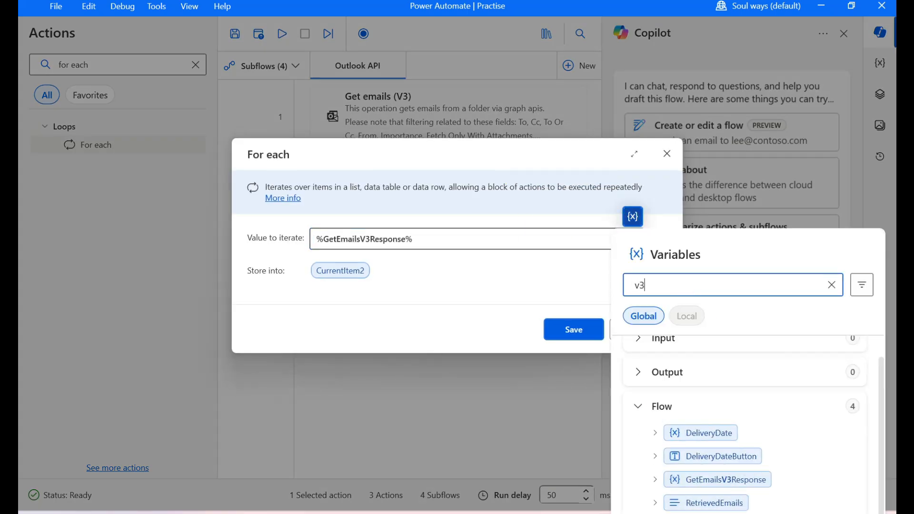
click(656, 457)
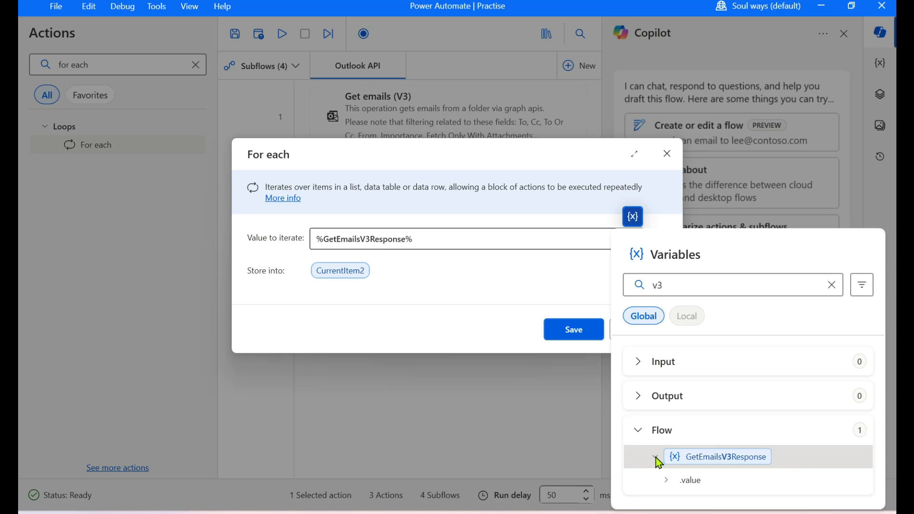
double_click(692, 482)
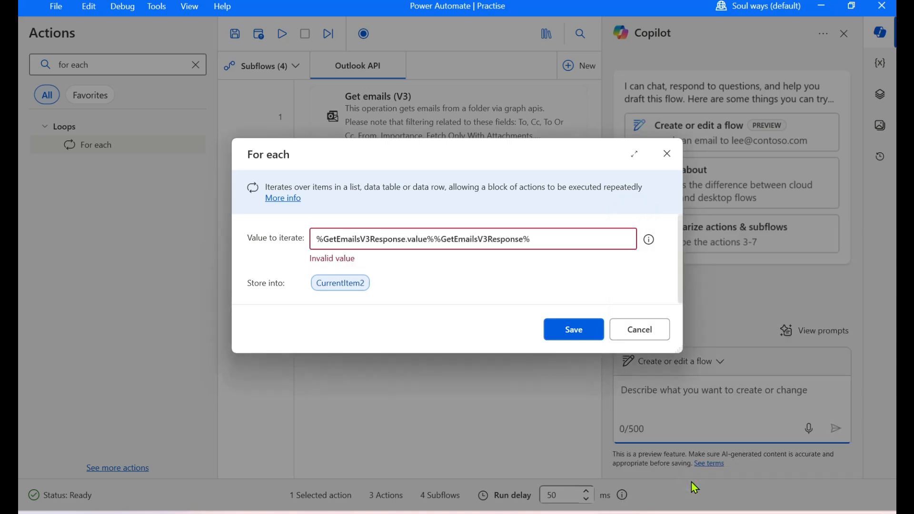
Remove the extra %GetEmailsV3Response% so the value to iterate is only %GetEmailsV3Response.value%, and save the loop.
drag(436, 240, 599, 257)
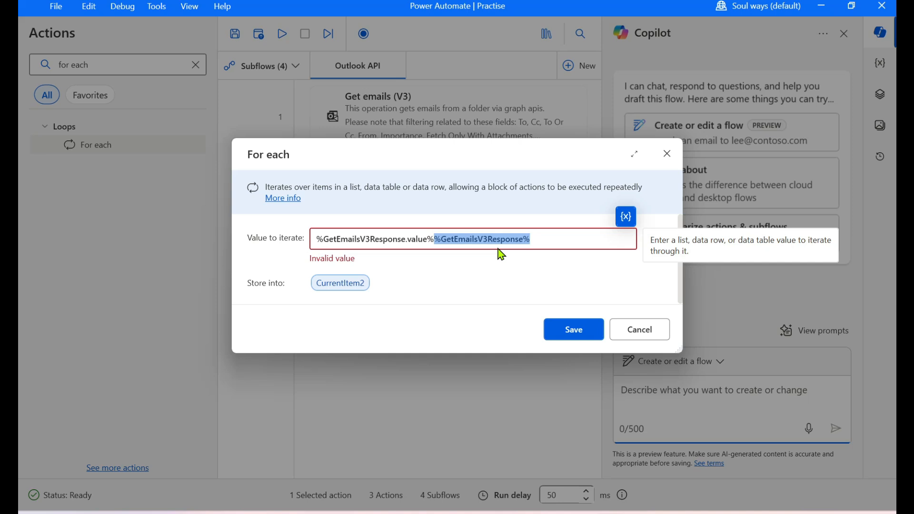
key(BackSpace)
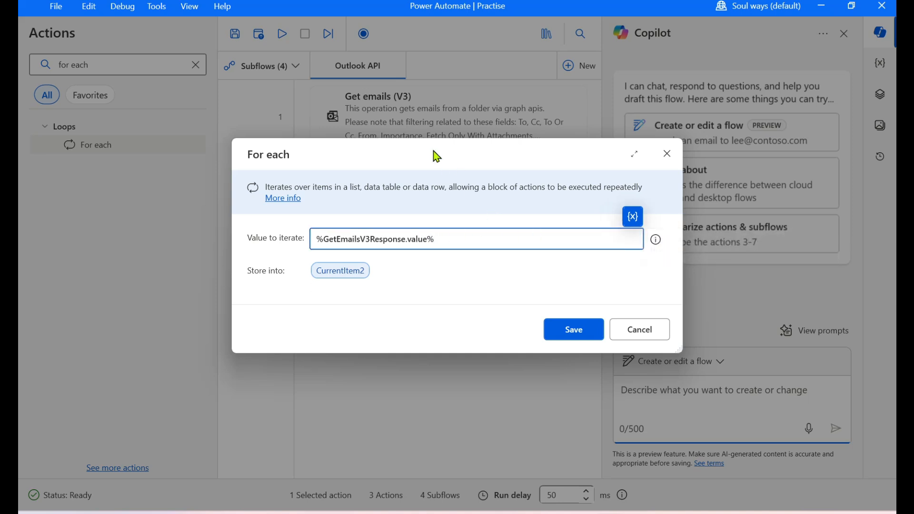
drag(434, 154, 406, 125)
click(531, 296)
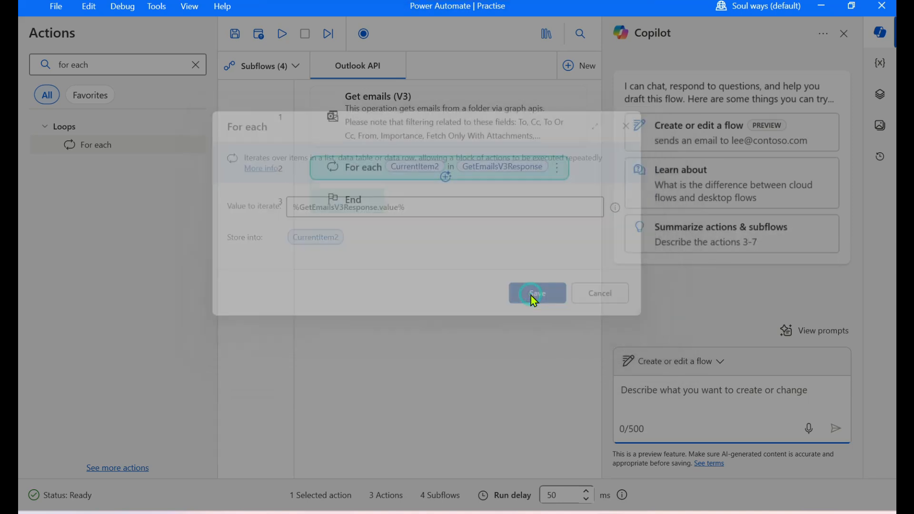
Rename the For each loop's Store into variable to CurrentOutlookV3 and save the loop.
double_click(389, 171)
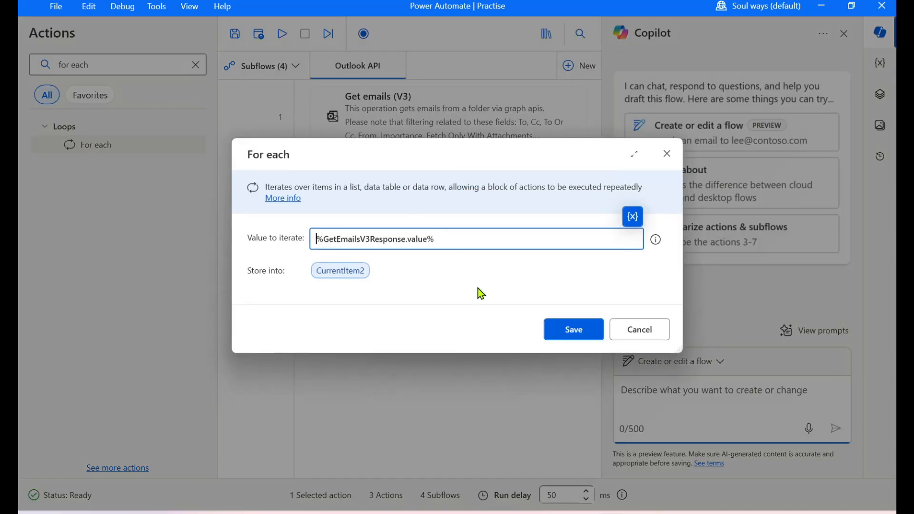
double_click(348, 272)
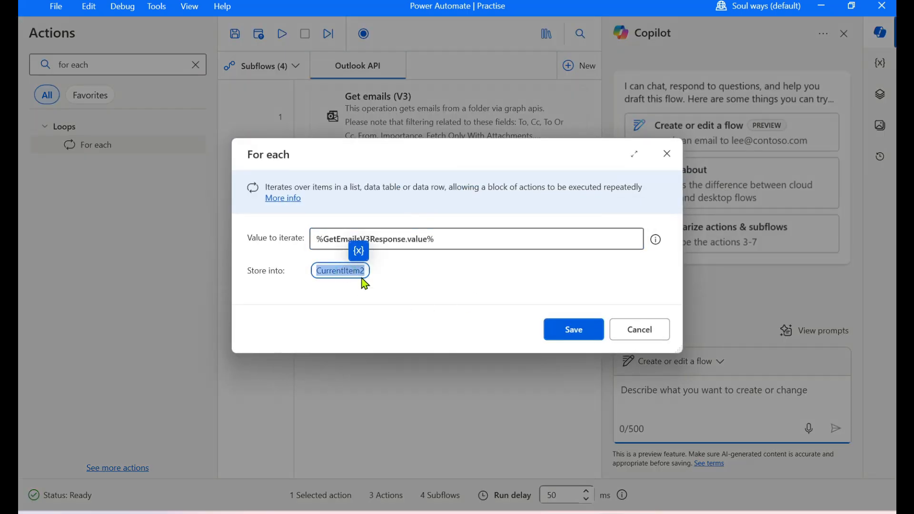
text(Cur)
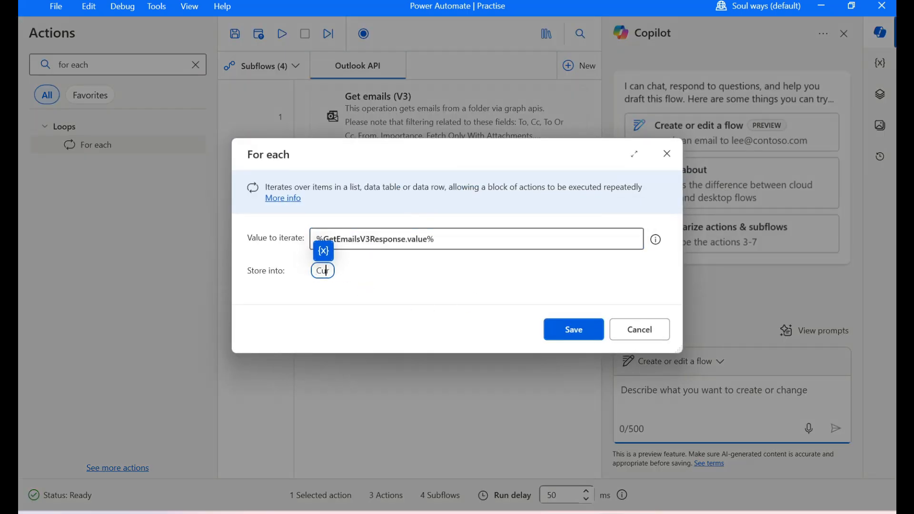
text(rentOut)
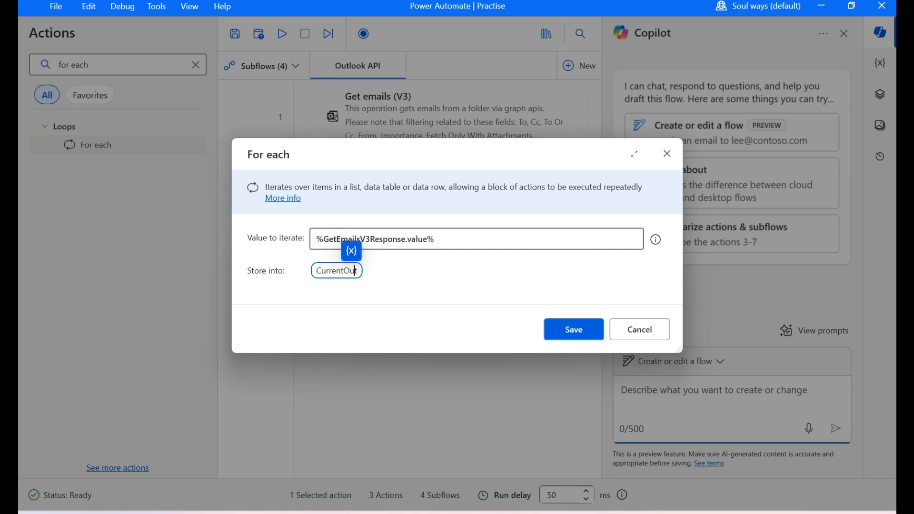
text(lookV3)
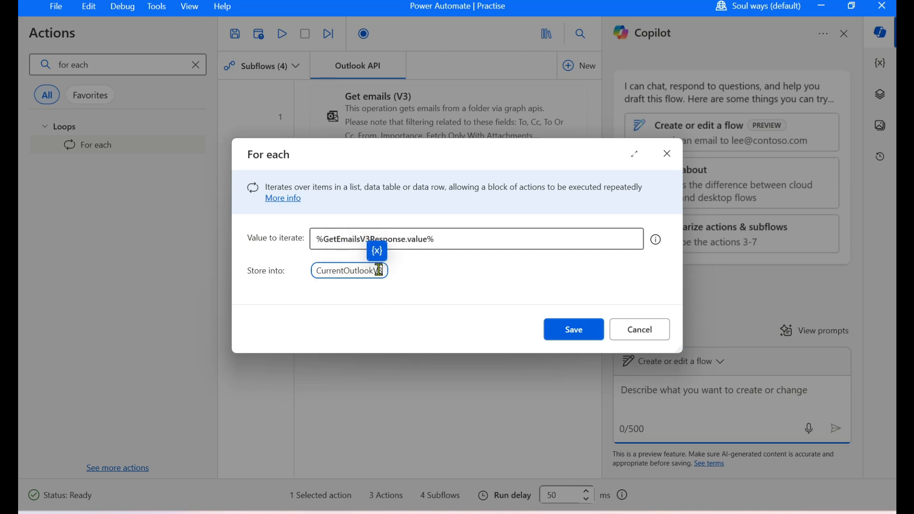
click(552, 328)
Search the actions for "display" and add a Display message action inside the For each loop.
double_click(110, 67)
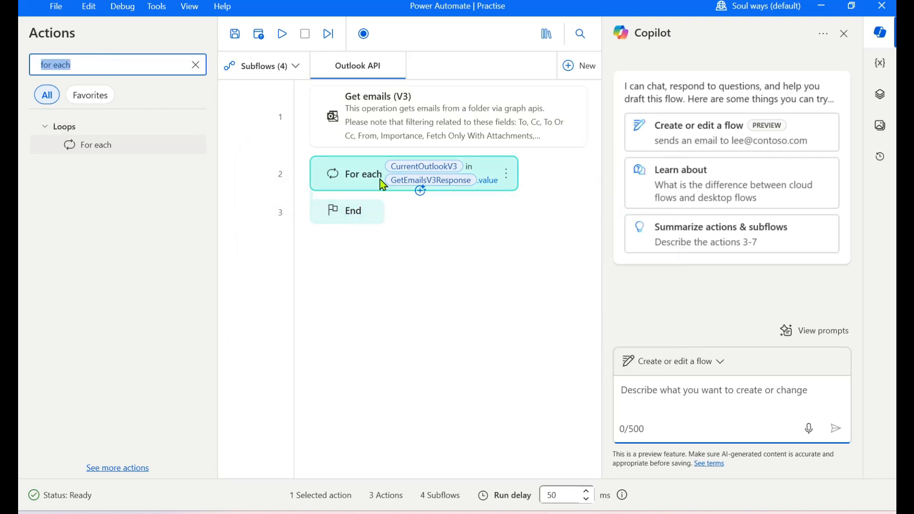
text(dis)
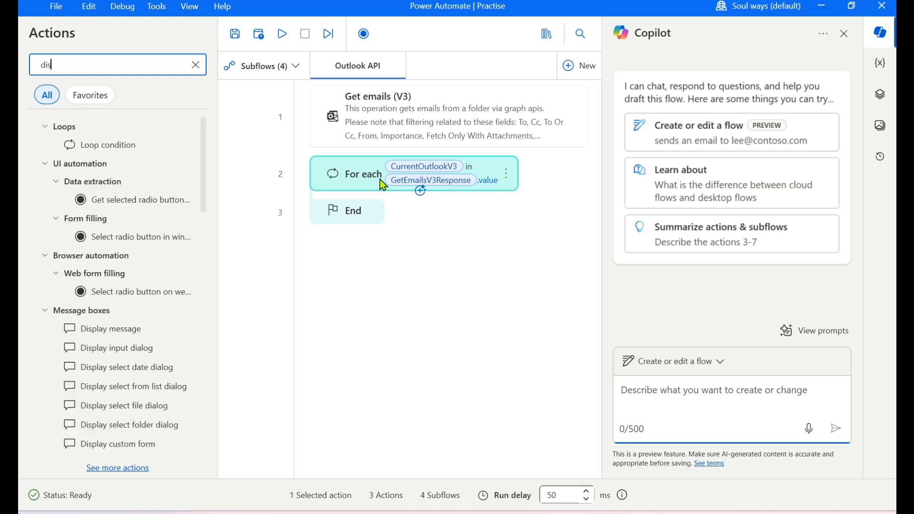
text(play)
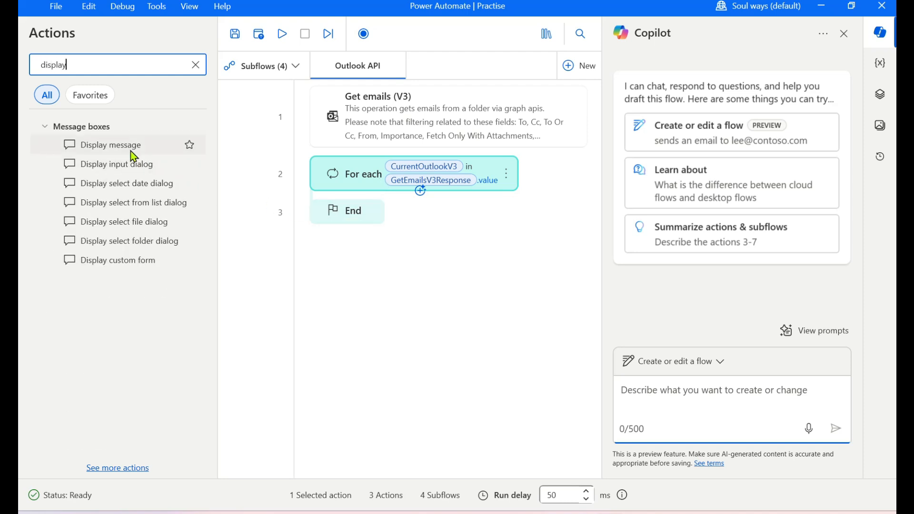
drag(130, 150, 387, 196)
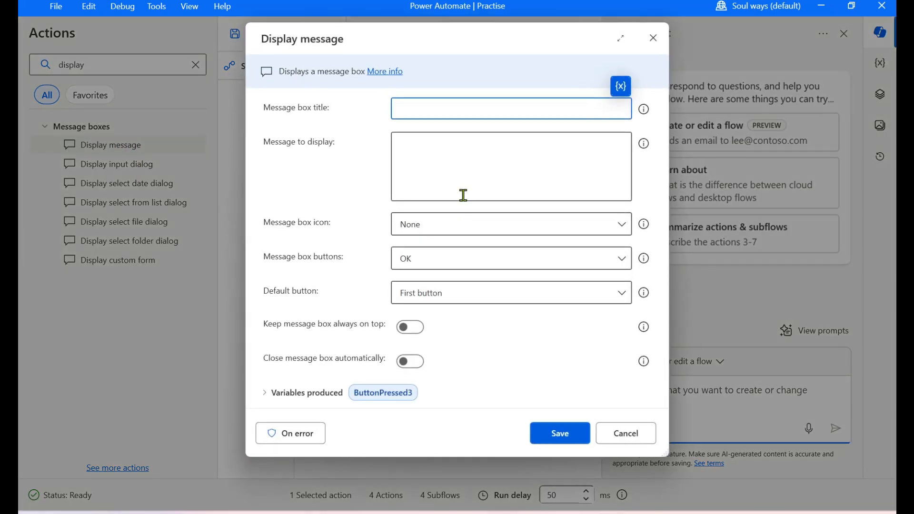
Set the message to display to the .subject property of CurrentOutlookV3 and save the Display message action.
click(446, 175)
click(621, 121)
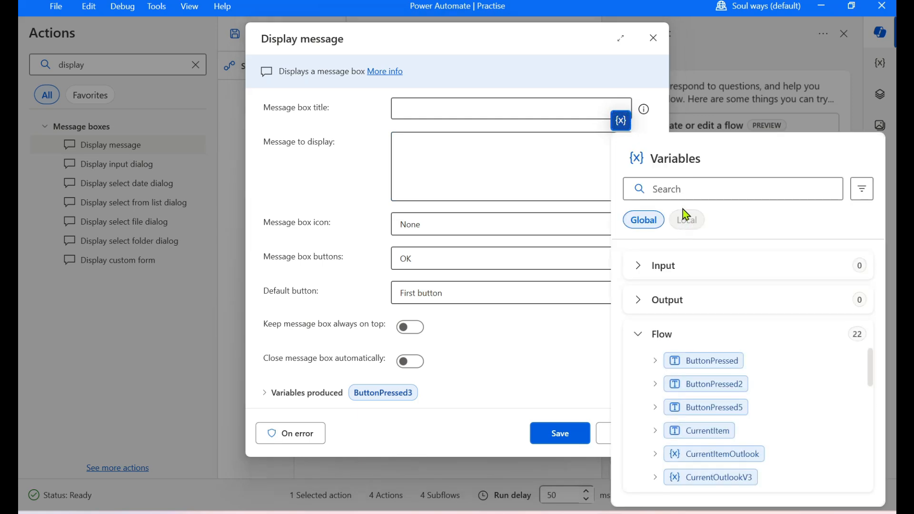
click(668, 188)
text(v3)
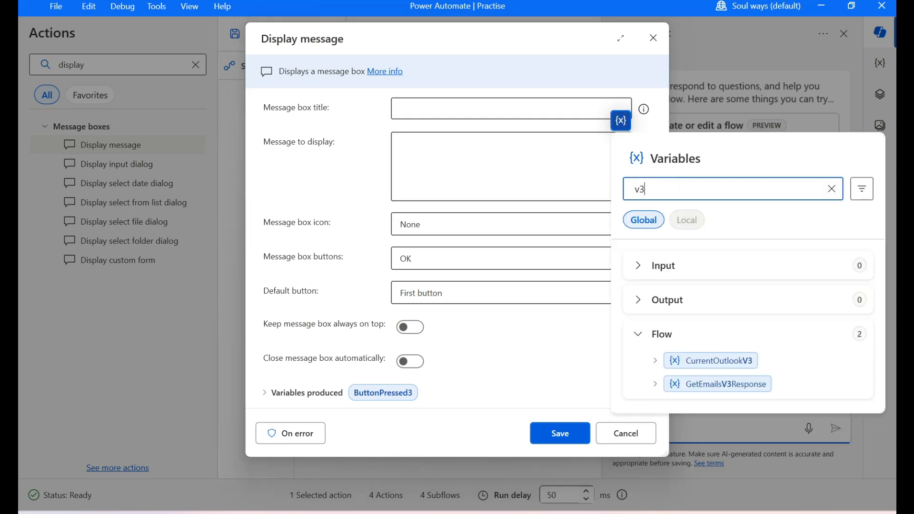
click(655, 361)
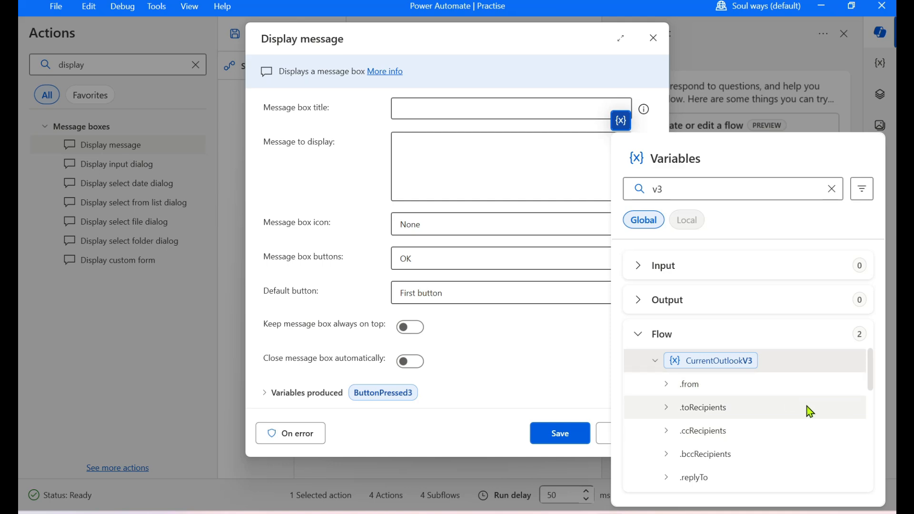
drag(869, 376, 872, 395)
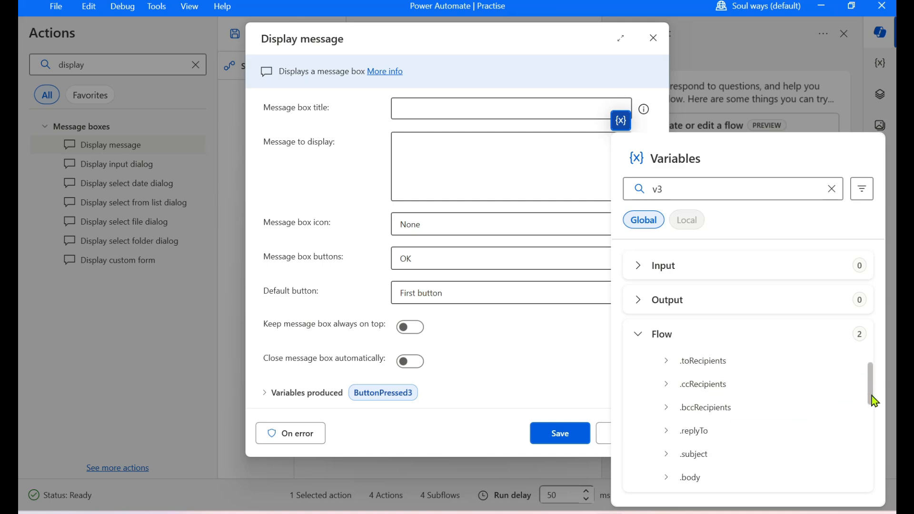
double_click(697, 456)
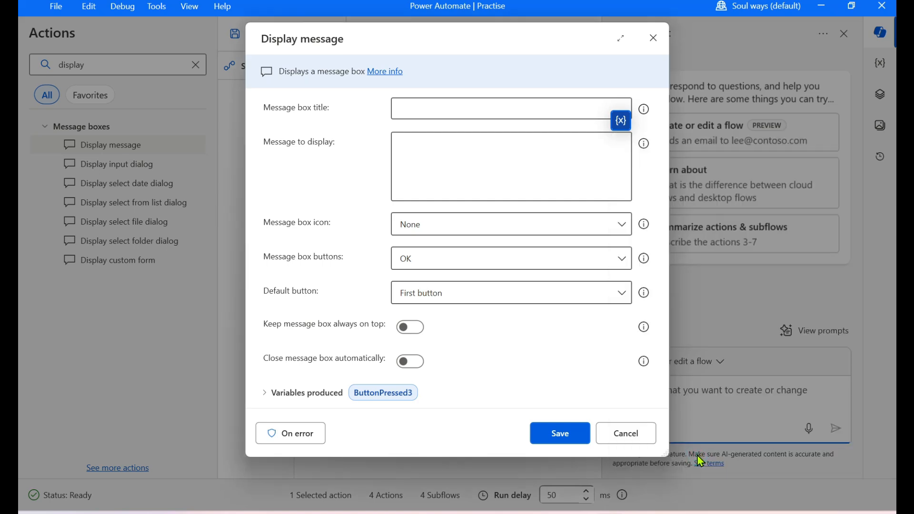
click(574, 433)
Run the subflow starting from the Get emails (V3) action.
click(358, 98)
right_click(358, 97)
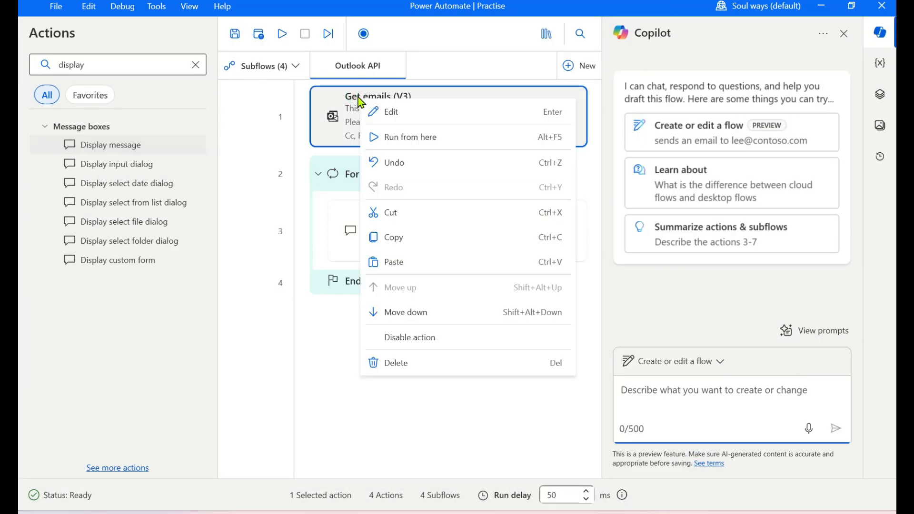
click(410, 138)
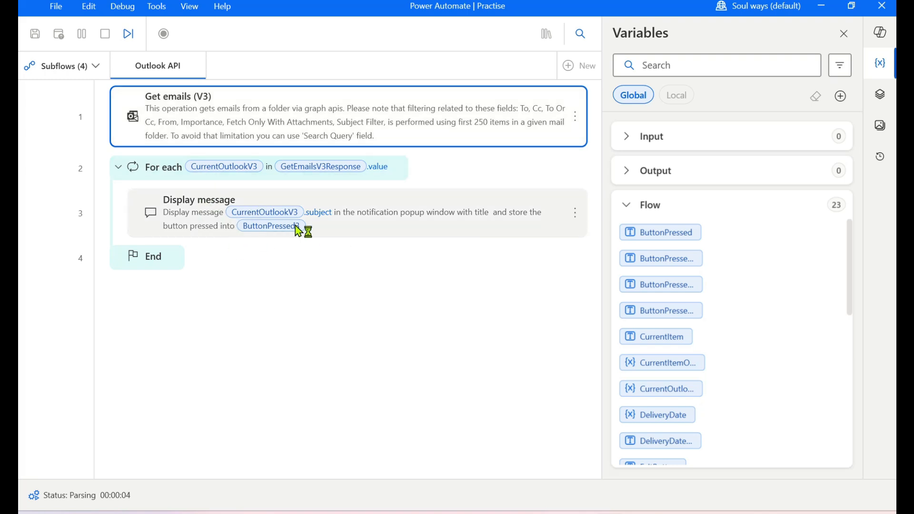
Check the subjects against the Outlook inbox, minimize Outlook, and dismiss the subject message boxes through Job Application Email.
mouse_move(609, 513)
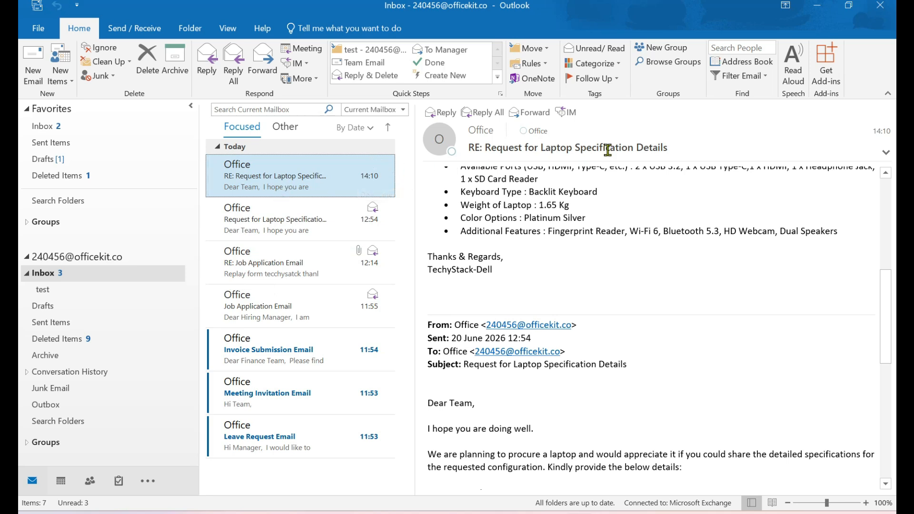
click(816, 10)
click(511, 274)
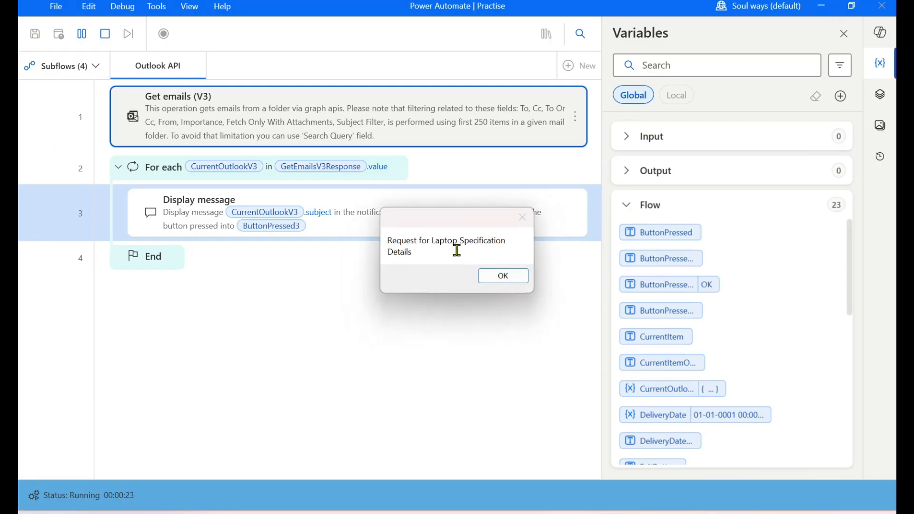
click(504, 278)
click(505, 280)
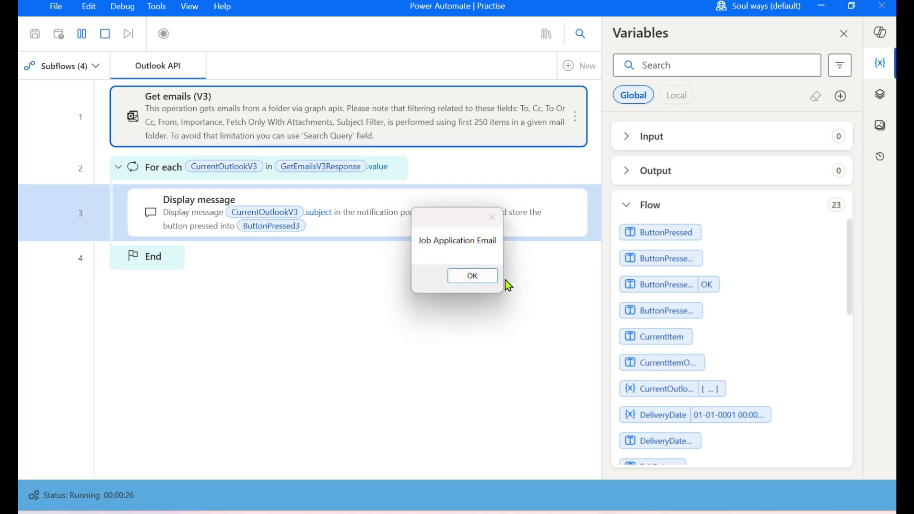
click(504, 280)
Compare the remaining subjects with the Outlook inbox and dismiss the message boxes from Invoice Submission Email through Leave Request Email.
click(821, 6)
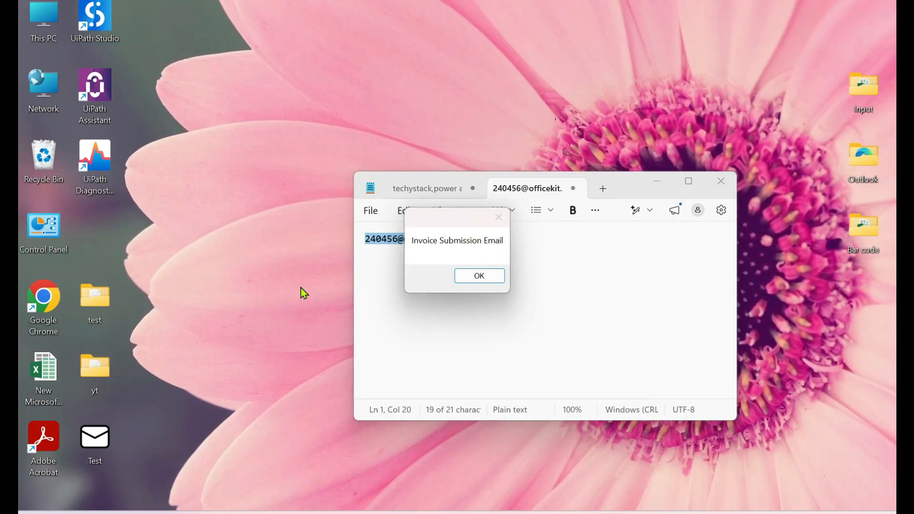
click(549, 513)
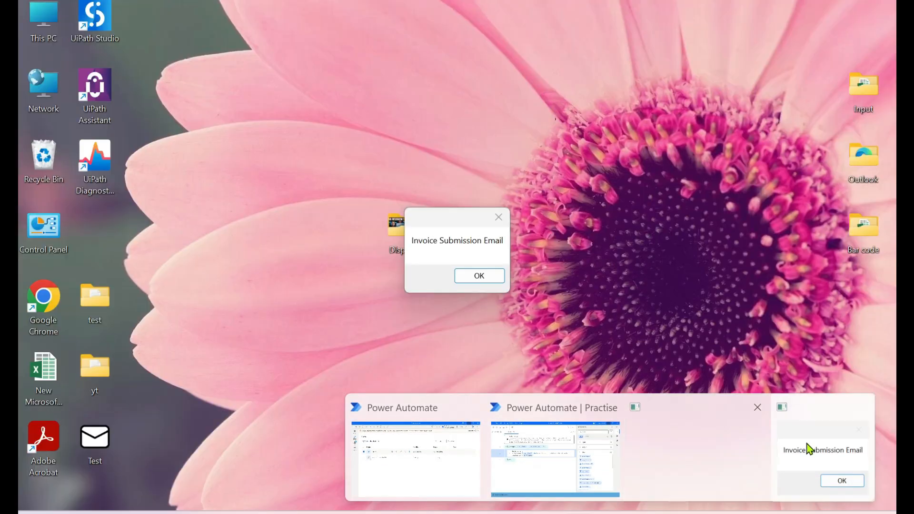
click(807, 445)
click(497, 275)
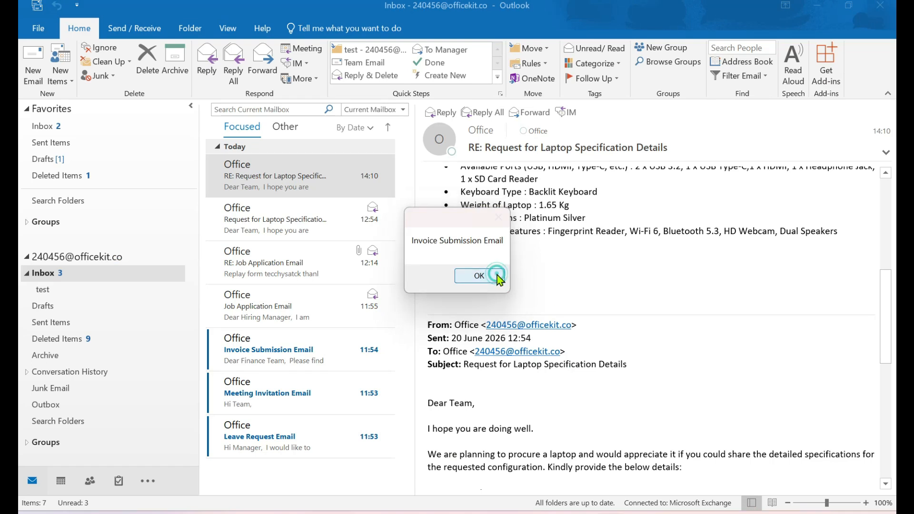
key(Return)
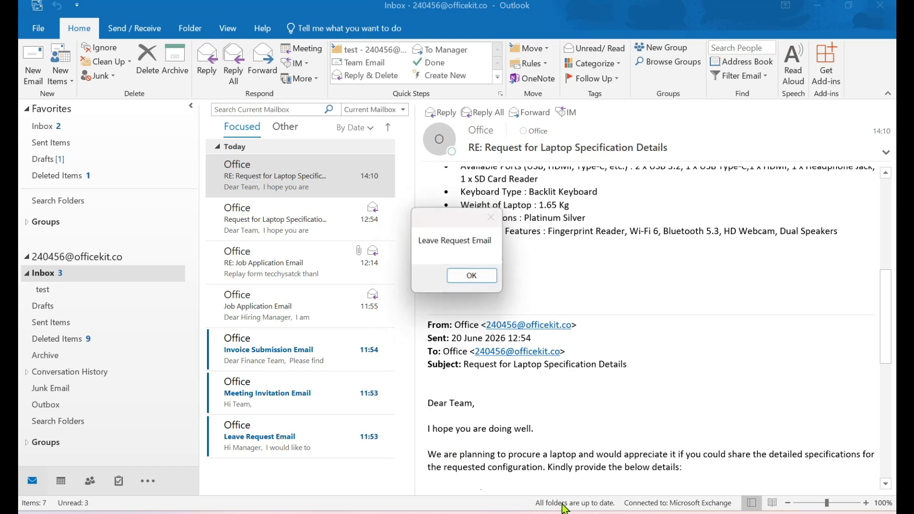
mouse_move(563, 507)
click(568, 471)
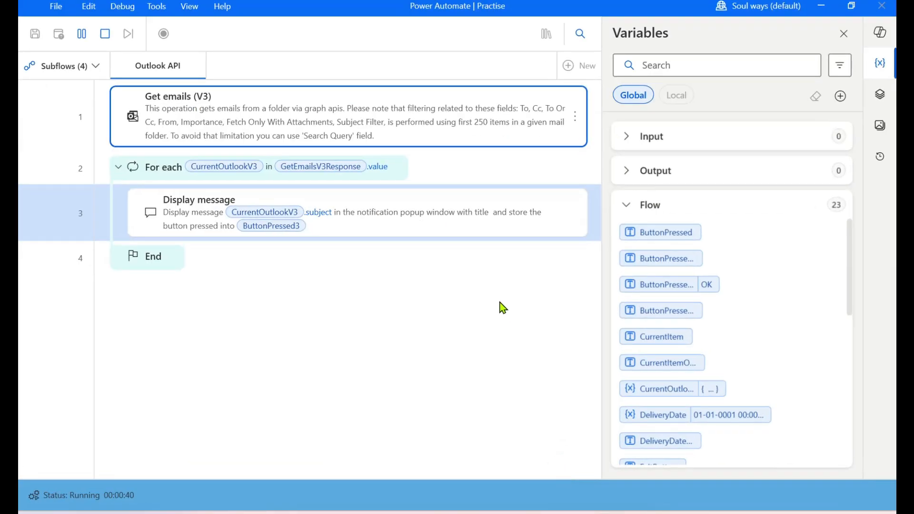
click(825, 472)
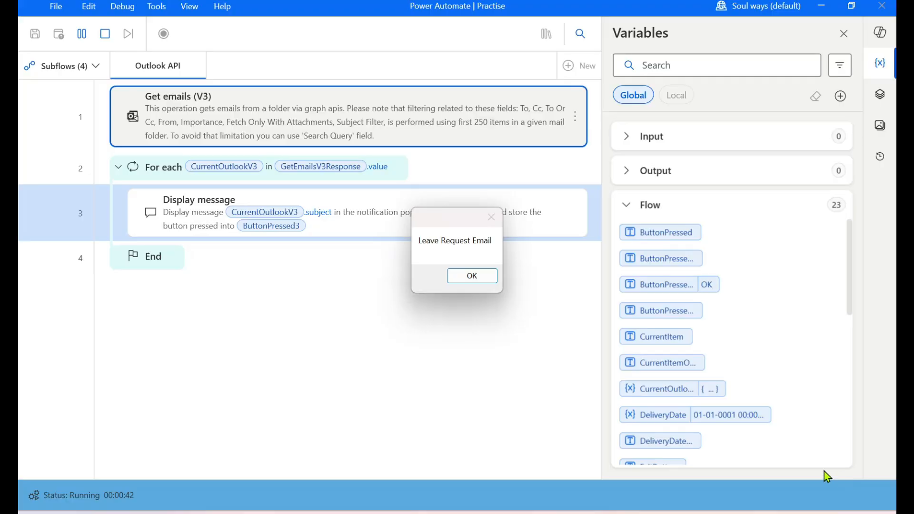
key(Return)
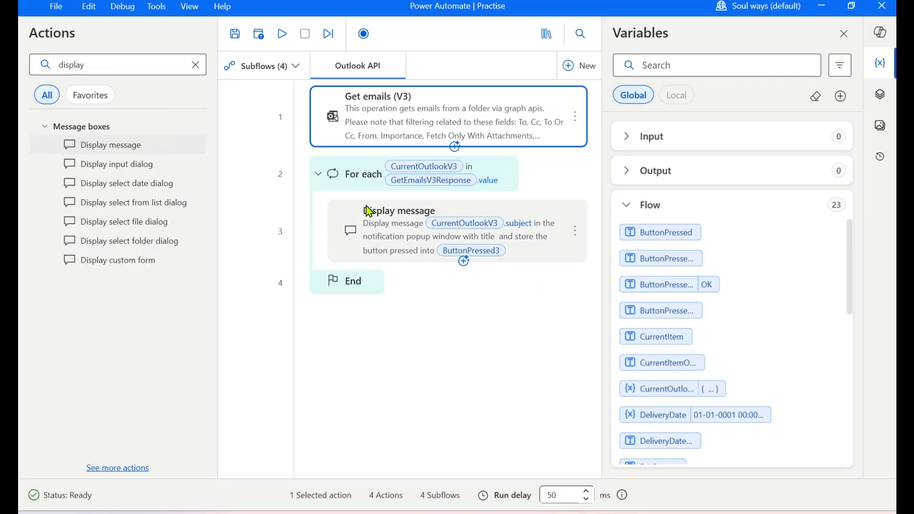
Set Fetch Only Unread Messages to True in the Get emails (V3) action and save it.
click(359, 188)
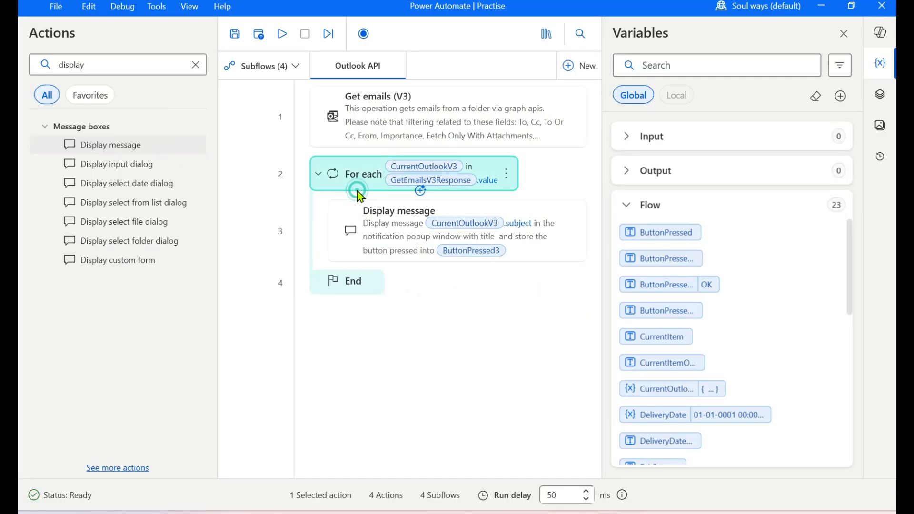
double_click(391, 145)
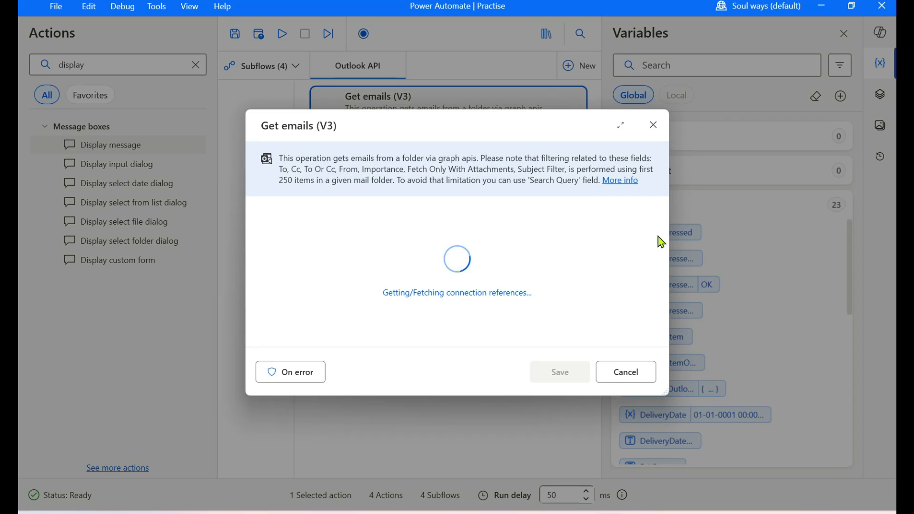
drag(667, 393, 785, 489)
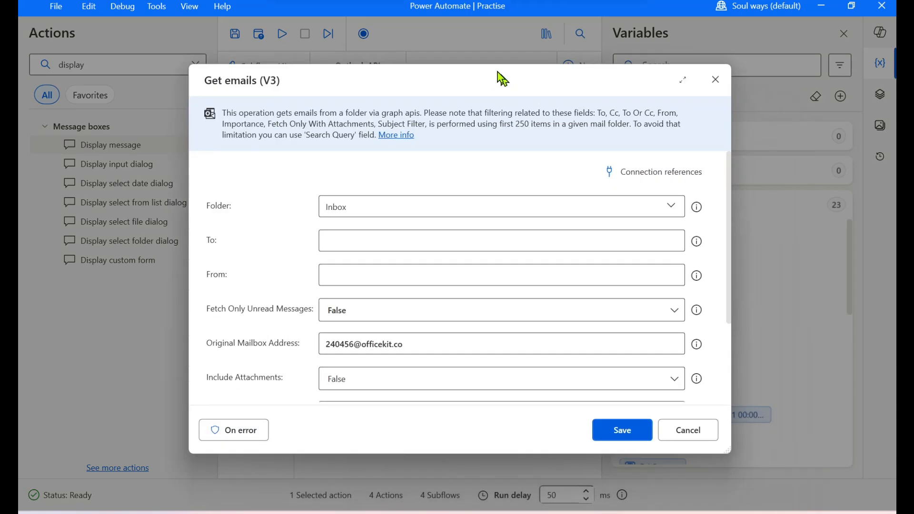
drag(498, 73, 488, 65)
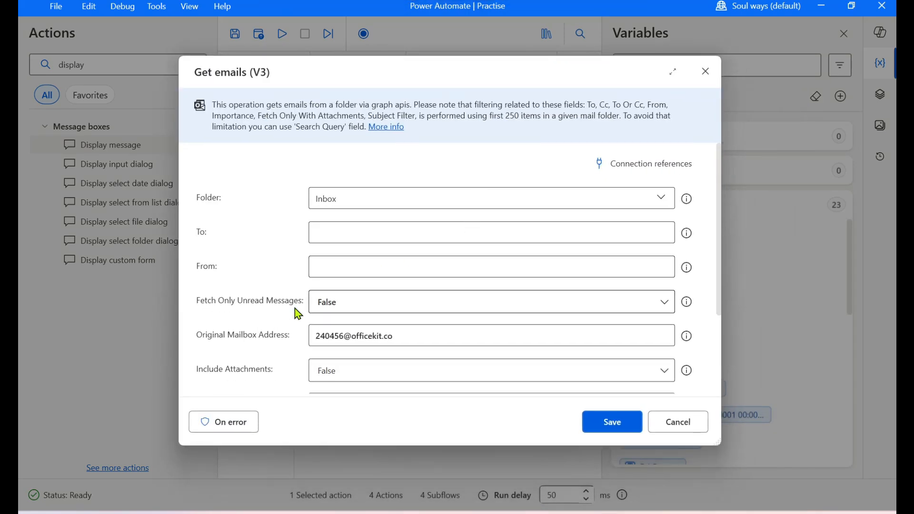
click(199, 302)
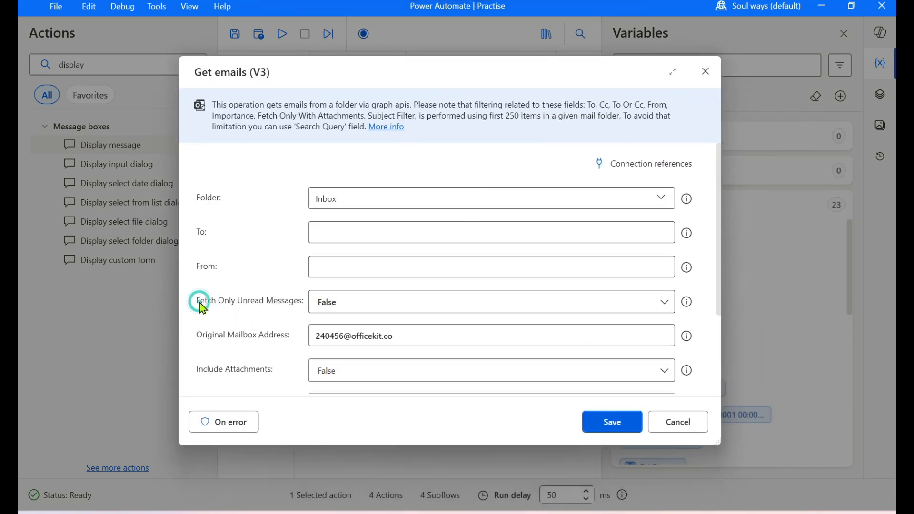
click(341, 302)
click(335, 350)
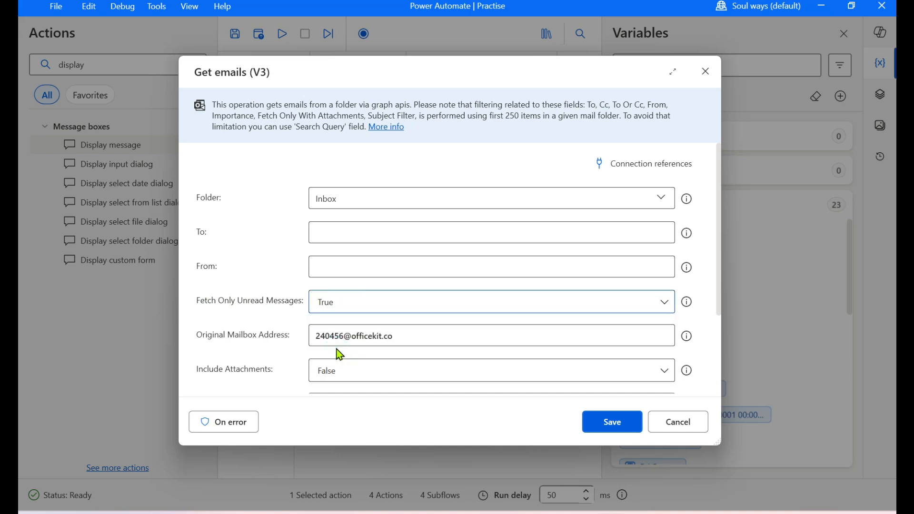
click(613, 423)
Check the unread emails in the Outlook inbox and run the subflow starting from the Get emails (V3) action.
click(585, 513)
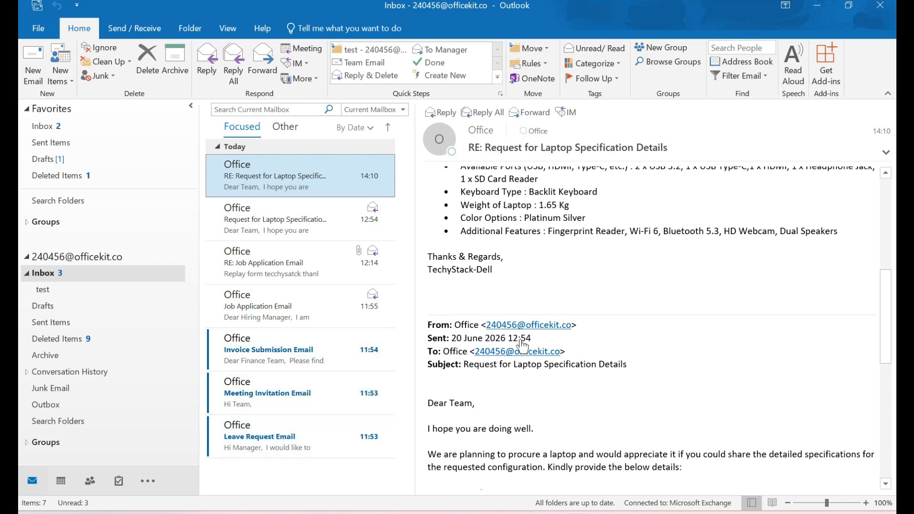
click(813, 13)
click(373, 138)
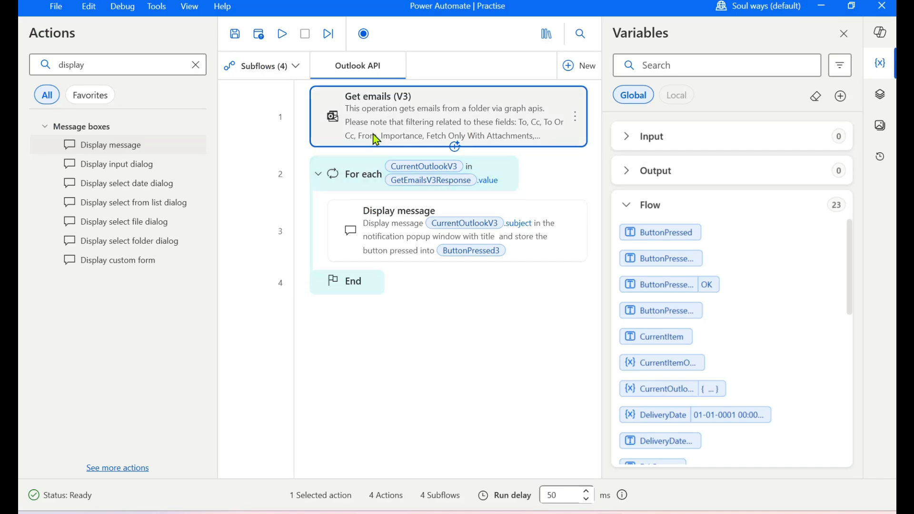
right_click(376, 138)
click(412, 172)
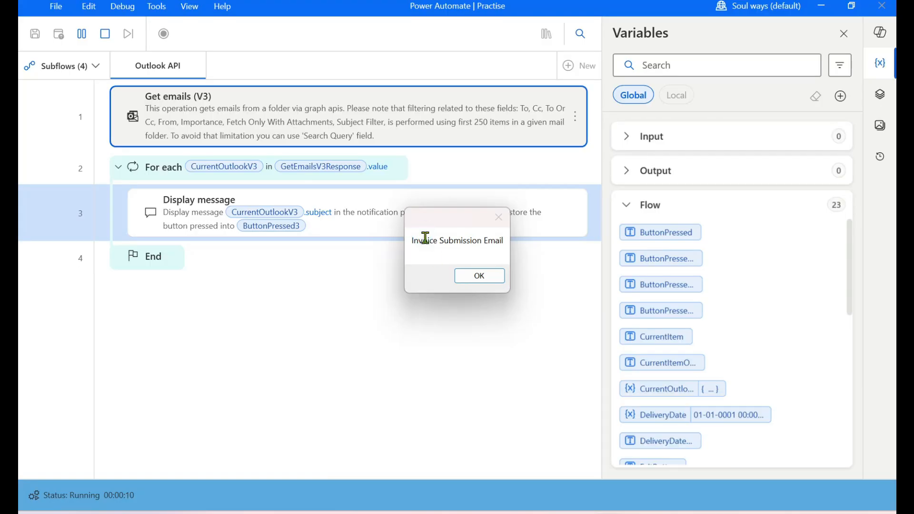
Compare the displayed subject with the unread emails in Outlook, minimize Outlook, and dismiss all the subject message boxes.
click(562, 512)
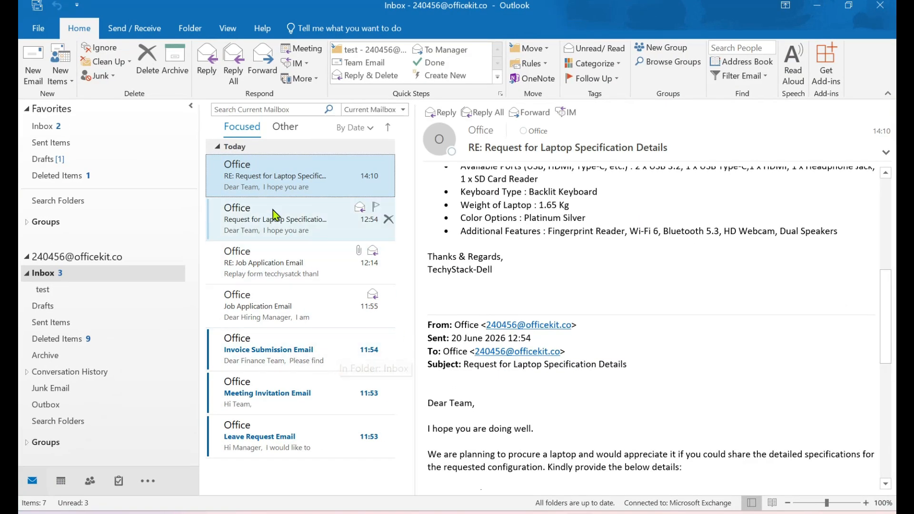
click(816, 6)
click(495, 274)
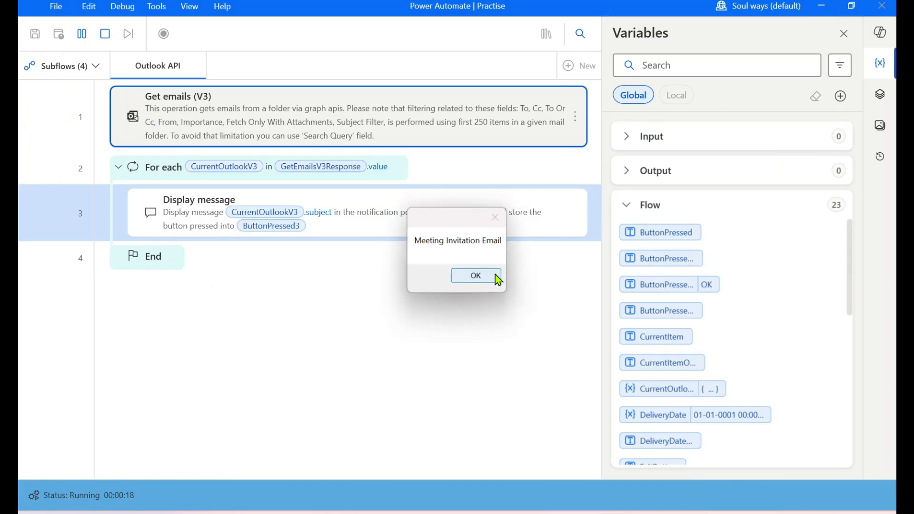
click(495, 274)
click(495, 274)
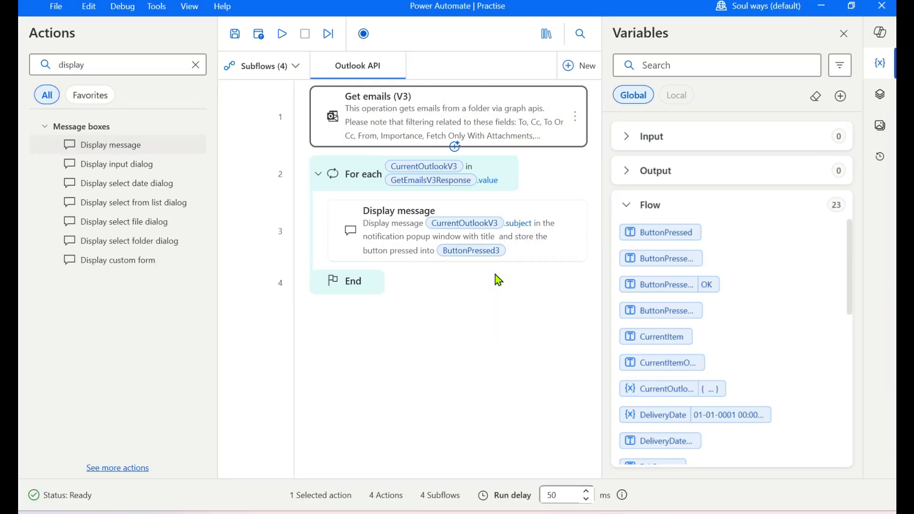
Set Include Attachments to True in the Get emails (V3) action and save it.
click(421, 139)
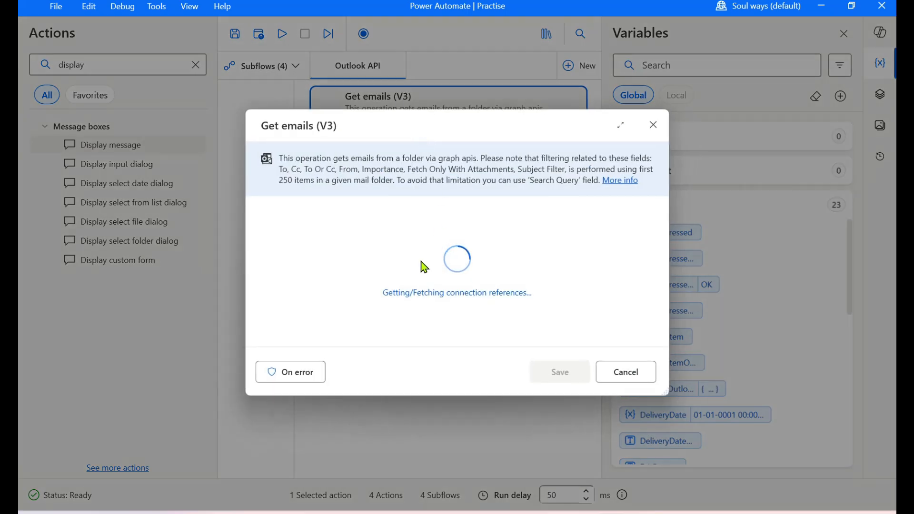
drag(666, 395, 734, 447)
drag(541, 133, 507, 89)
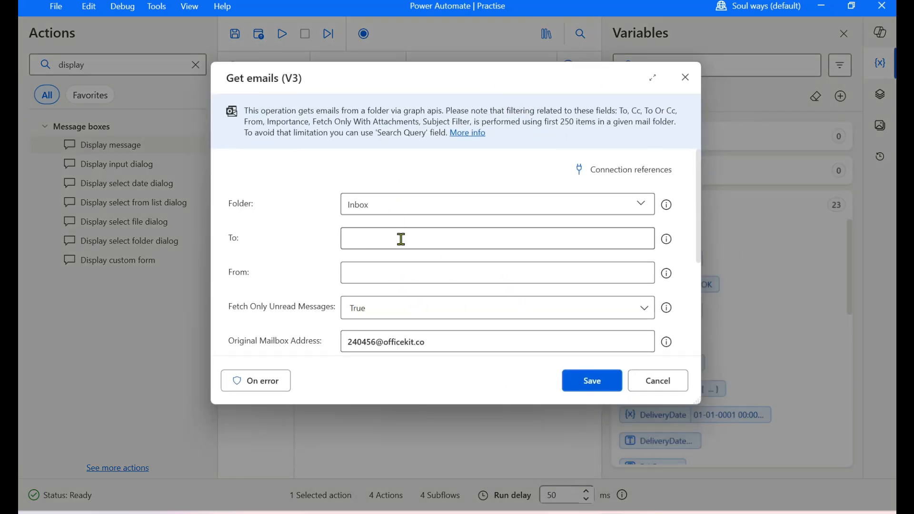
drag(698, 250, 705, 357)
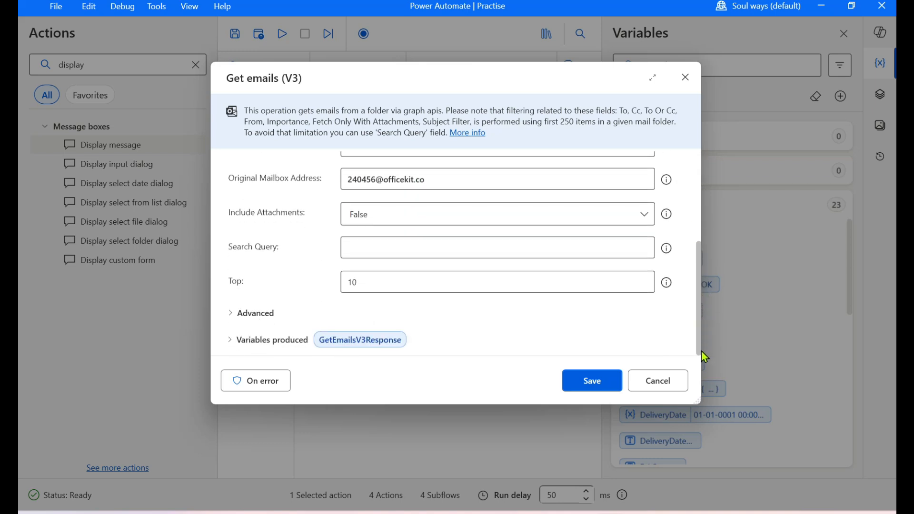
click(421, 222)
click(368, 258)
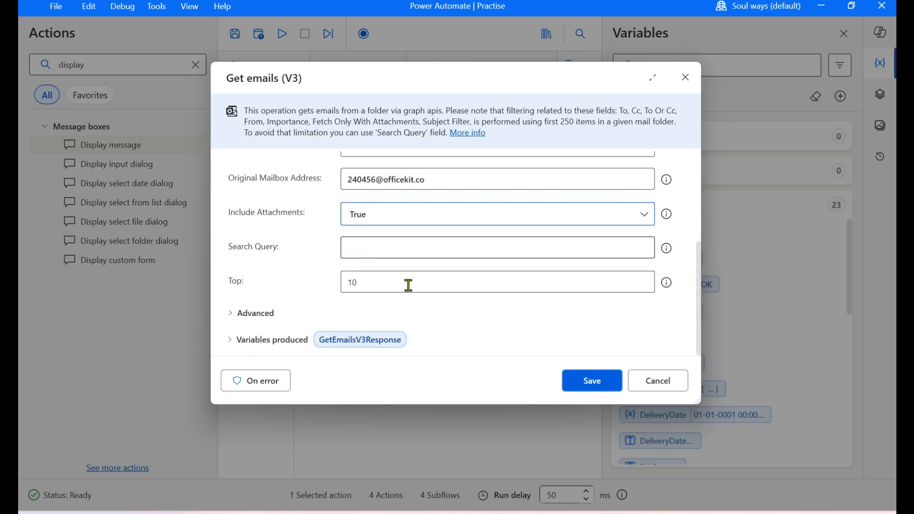
click(583, 381)
Run the subflow from Get emails (V3), check the emails in the Outlook inbox, and dismiss the subject message boxes.
right_click(405, 124)
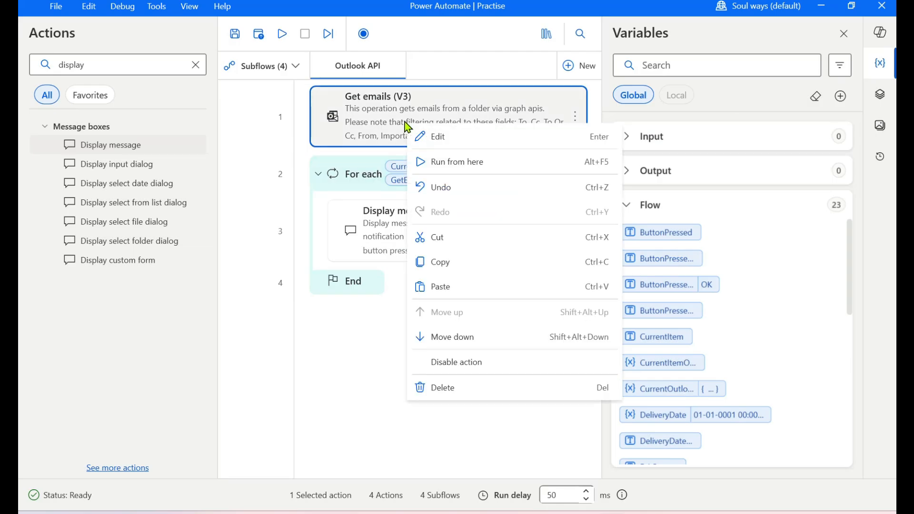
click(447, 163)
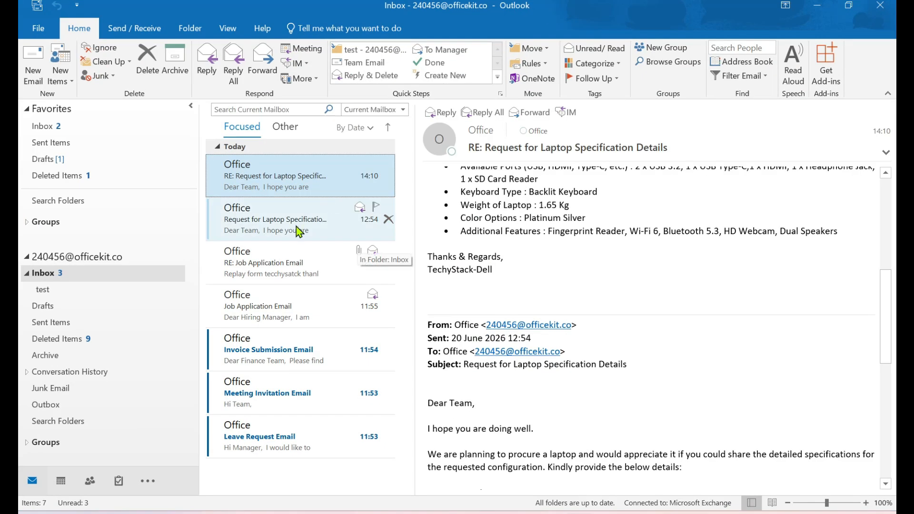
click(816, 10)
click(484, 275)
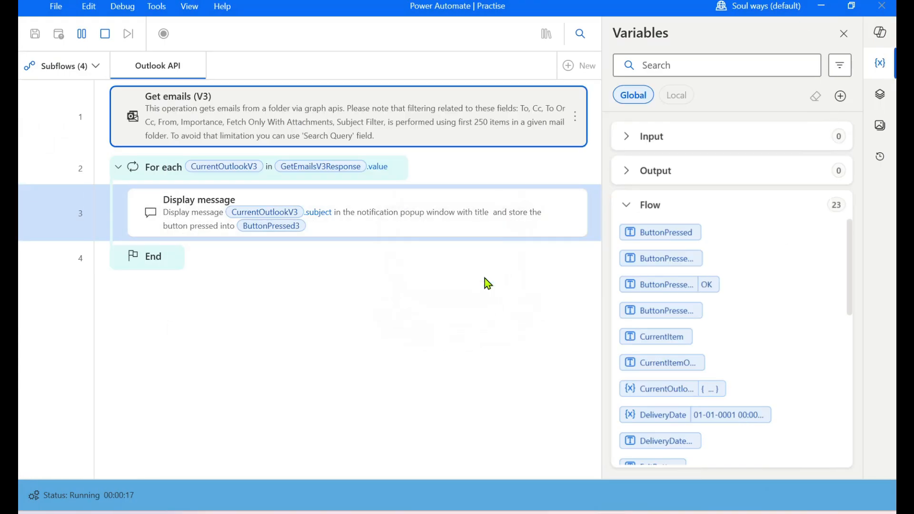
click(488, 279)
click(490, 282)
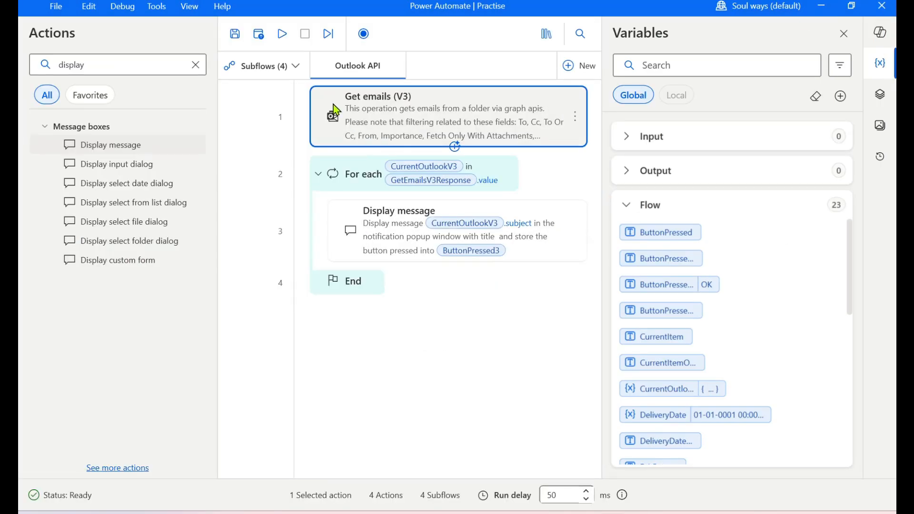
Set the advanced option Only with Attachments to True in the Get emails (V3) action and save it.
double_click(381, 124)
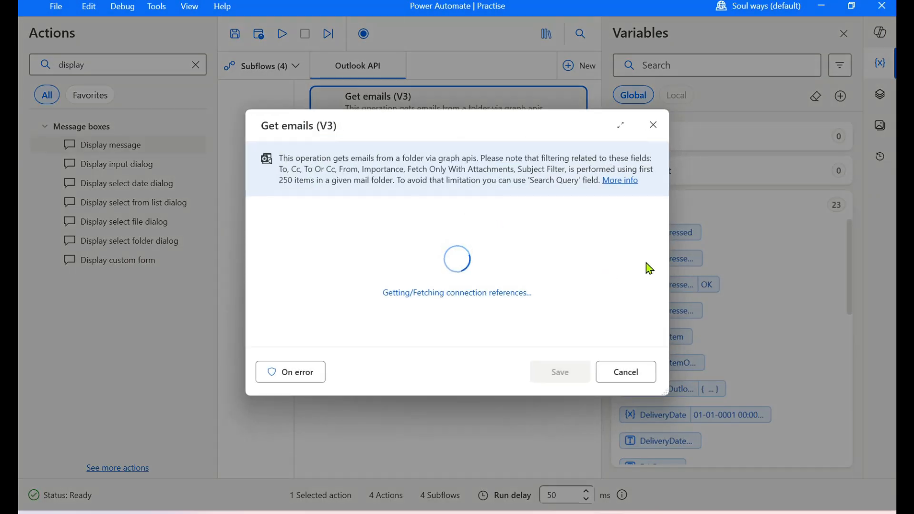
drag(667, 392, 784, 480)
drag(560, 132, 495, 66)
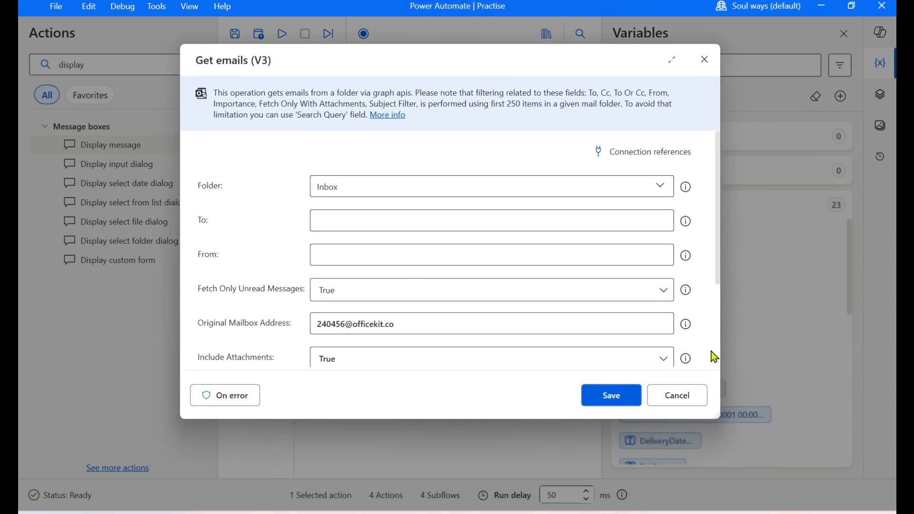
drag(719, 415, 814, 500)
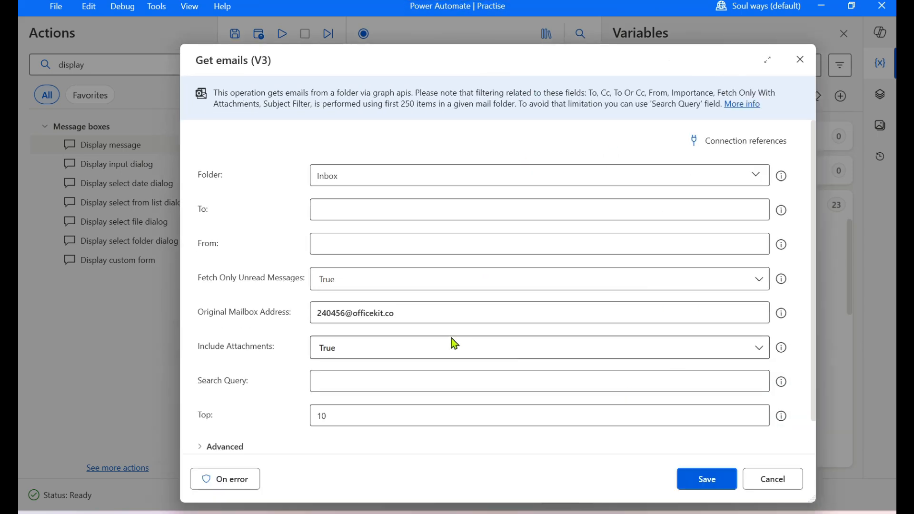
click(380, 348)
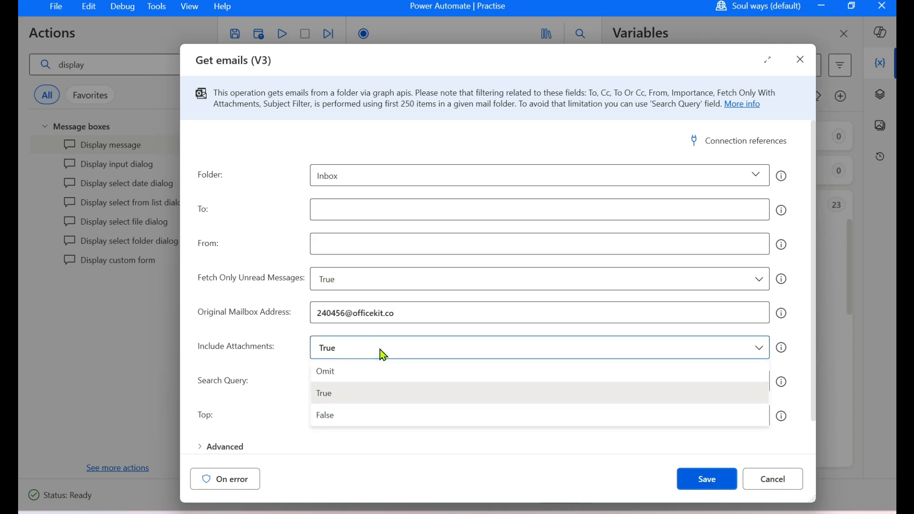
click(303, 363)
scroll(304, 363, down, 2)
click(199, 407)
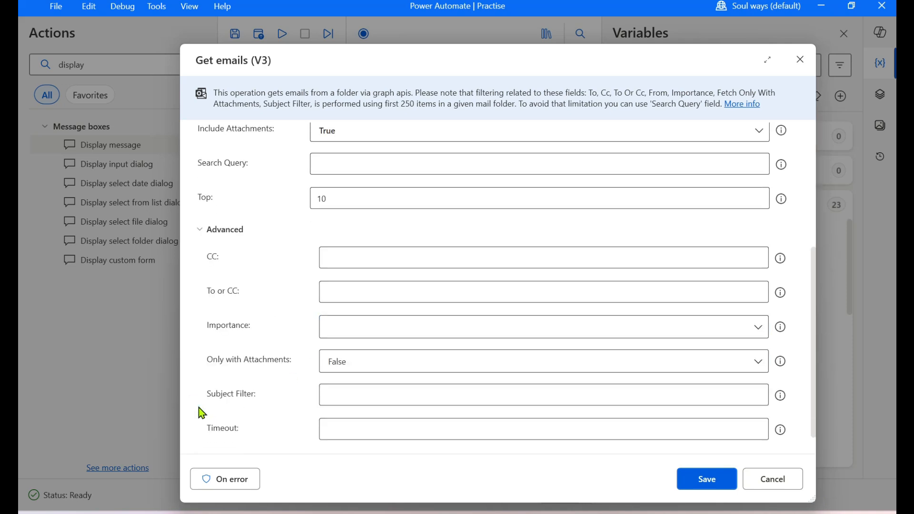
click(366, 366)
click(341, 407)
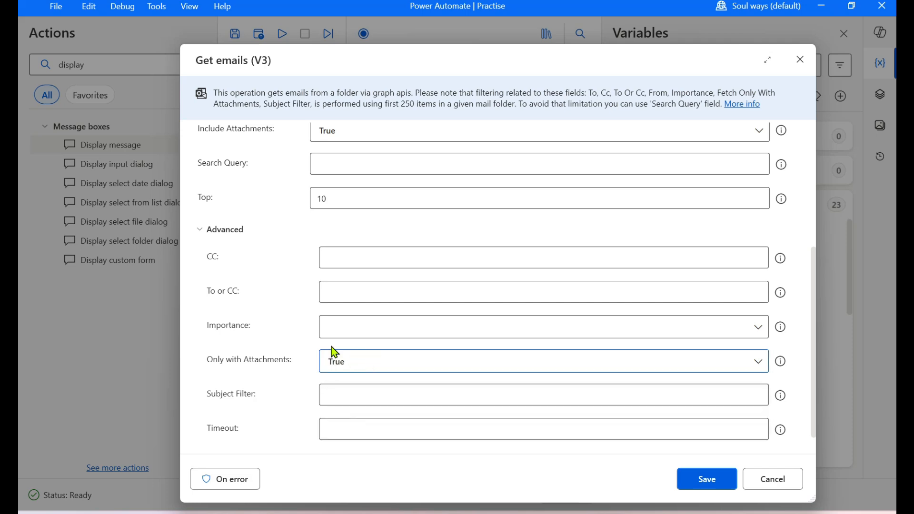
click(201, 232)
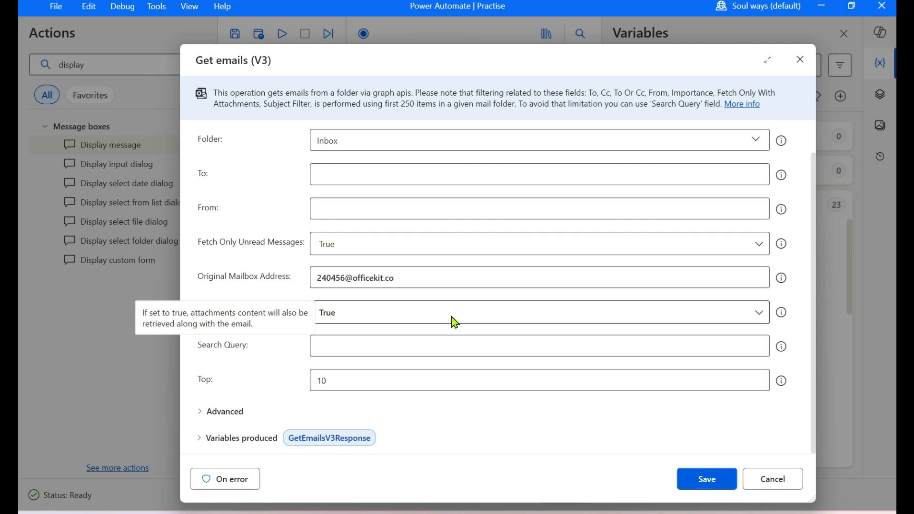
click(707, 479)
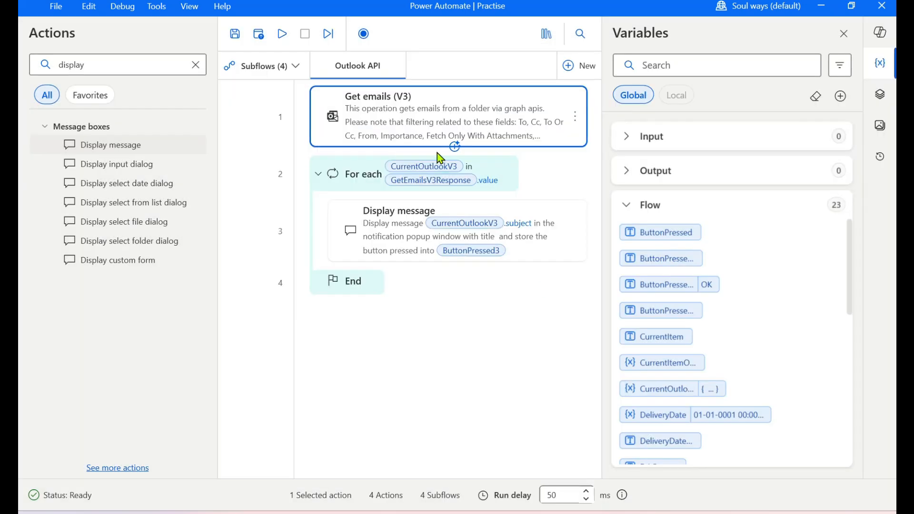
Run the subflow from Get emails (V3) and check the For each loop's value to iterate.
right_click(384, 99)
click(428, 131)
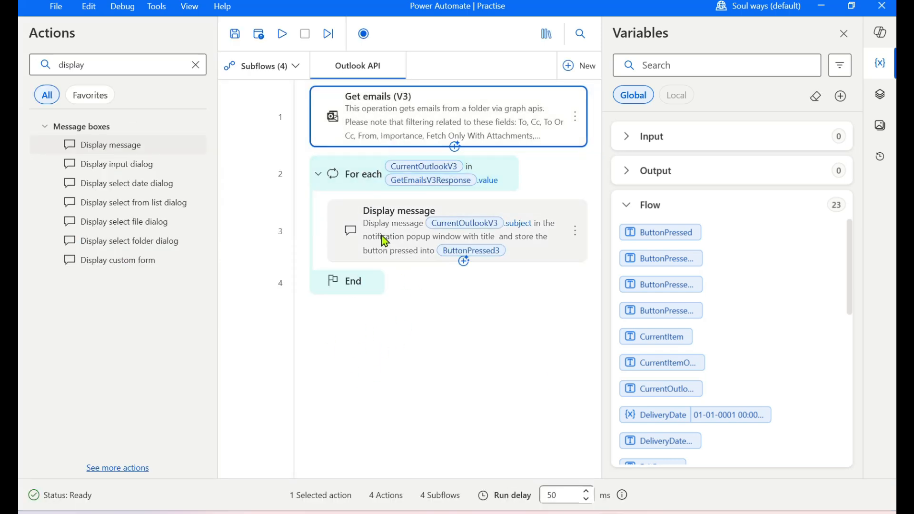
double_click(373, 181)
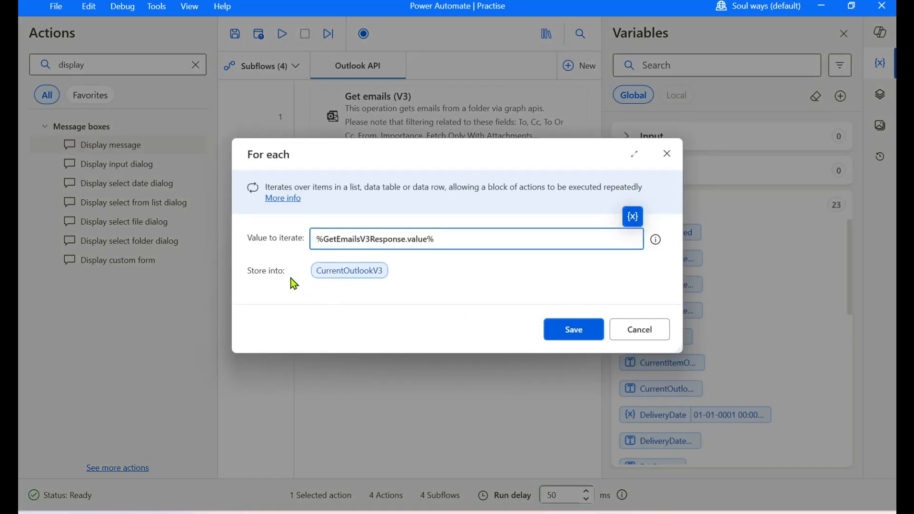
click(666, 154)
Set the advanced option Only with Attachments to False in the Get emails (V3) action.
click(484, 124)
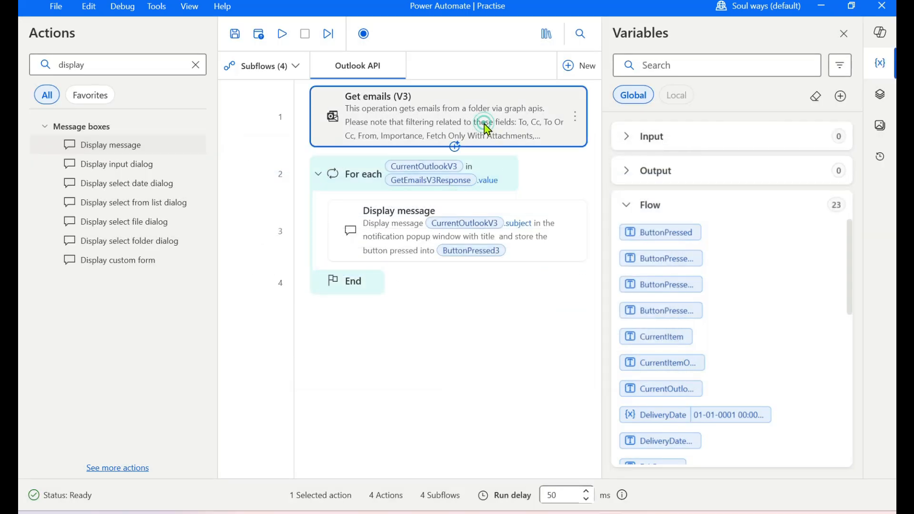
double_click(484, 124)
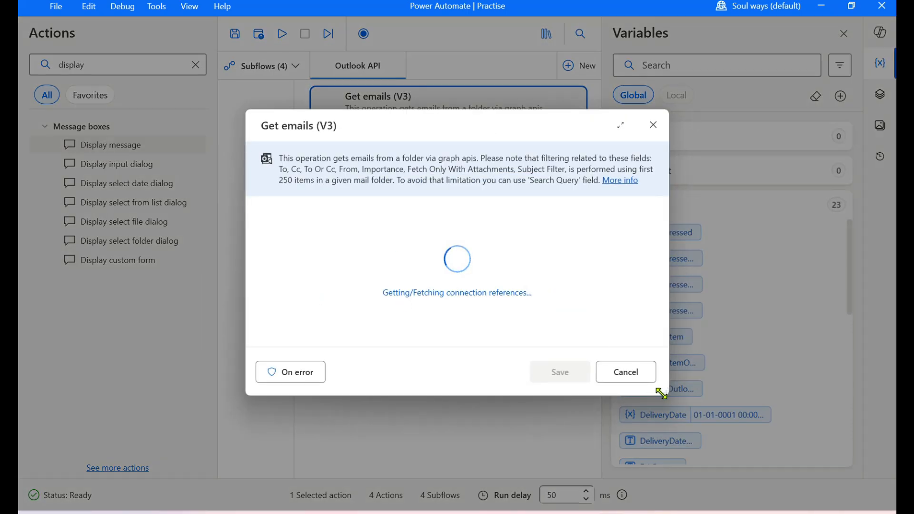
drag(662, 387, 738, 493)
drag(543, 137, 505, 86)
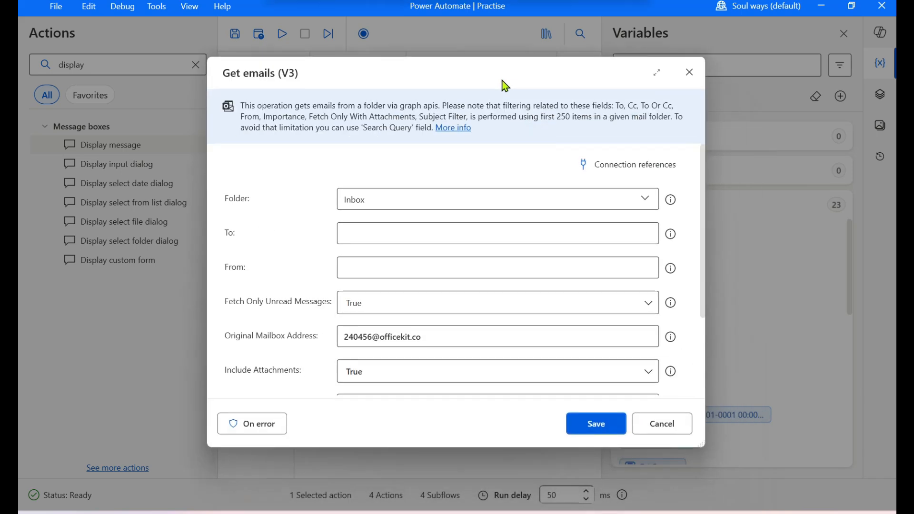
scroll(401, 289, down, 5)
click(229, 354)
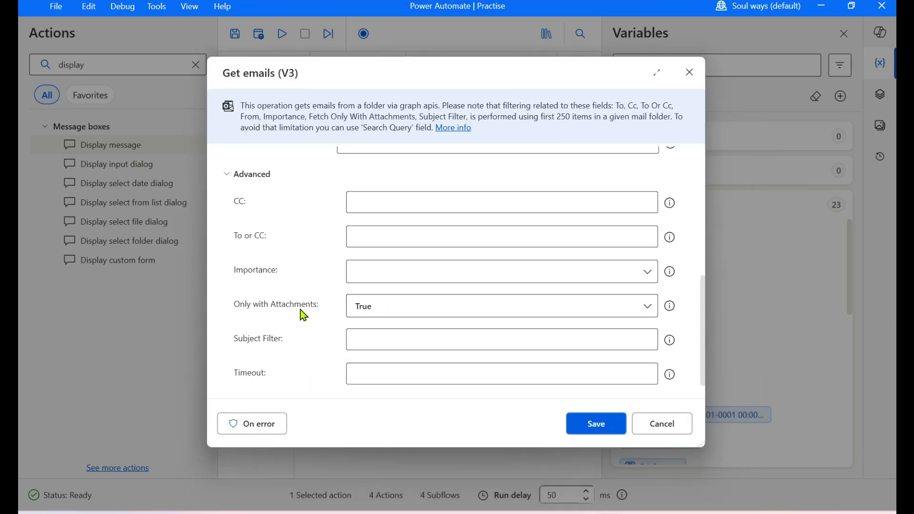
scroll(304, 315, down, 1)
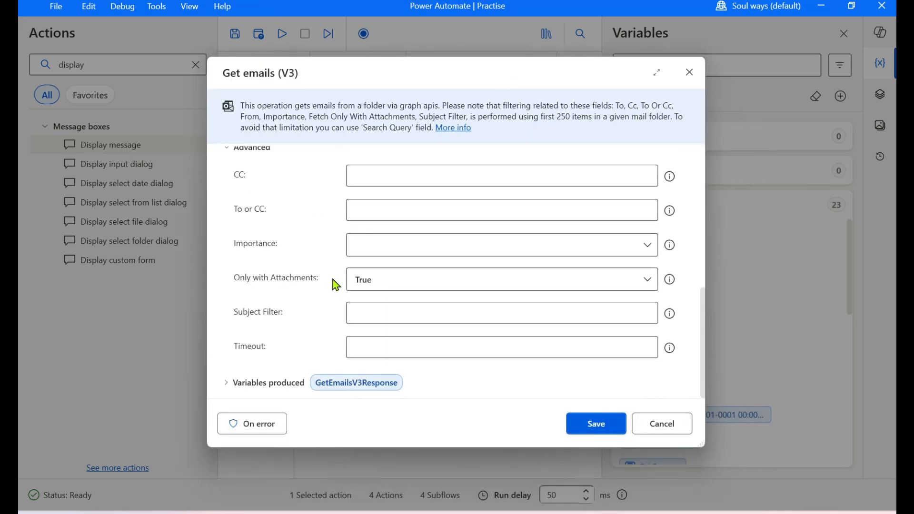
click(373, 316)
click(409, 286)
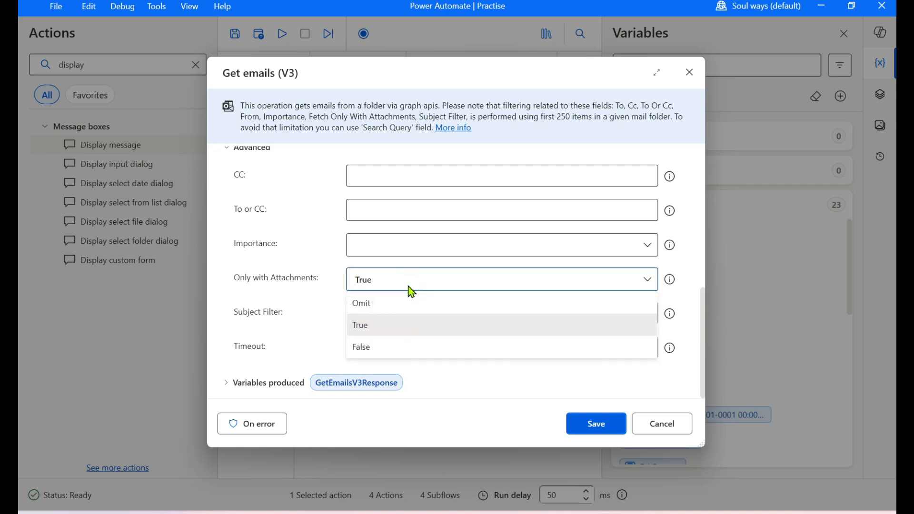
click(370, 349)
Copy the subject "Job Application Email" from the Outlook message into the Subject Filter of Get emails (V3) and save the action.
click(389, 323)
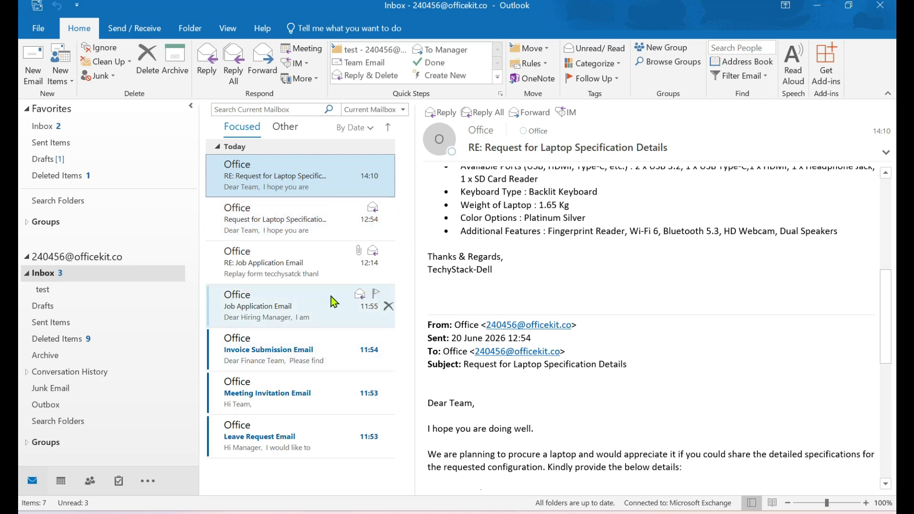
click(289, 309)
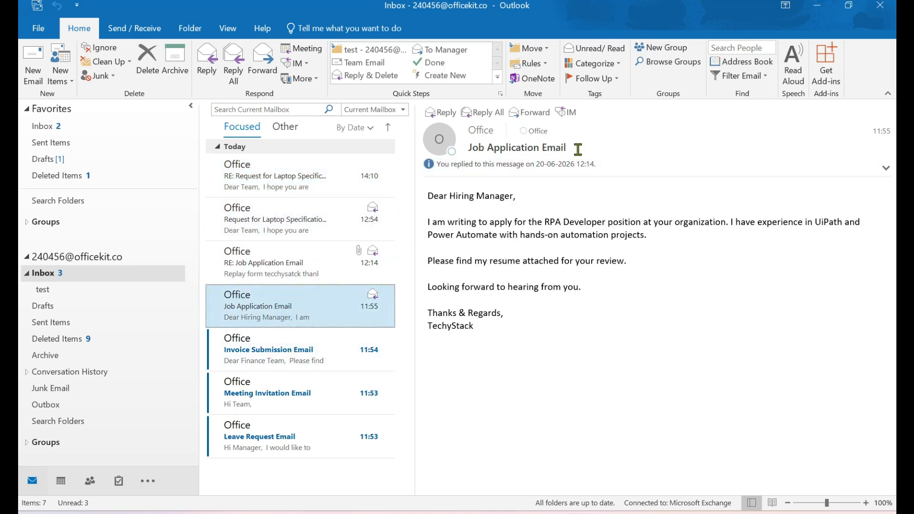
drag(571, 147, 470, 152)
key(ctrl+c)
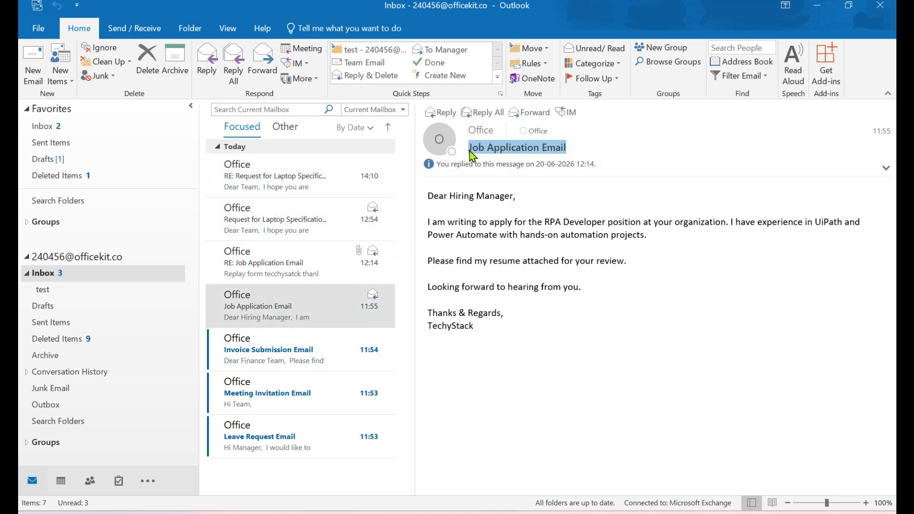
click(832, 5)
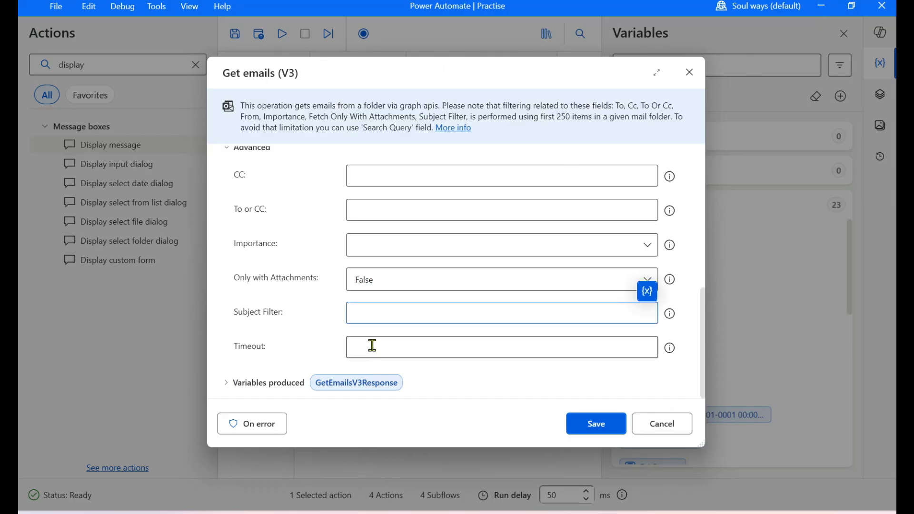
key(ctrl+v)
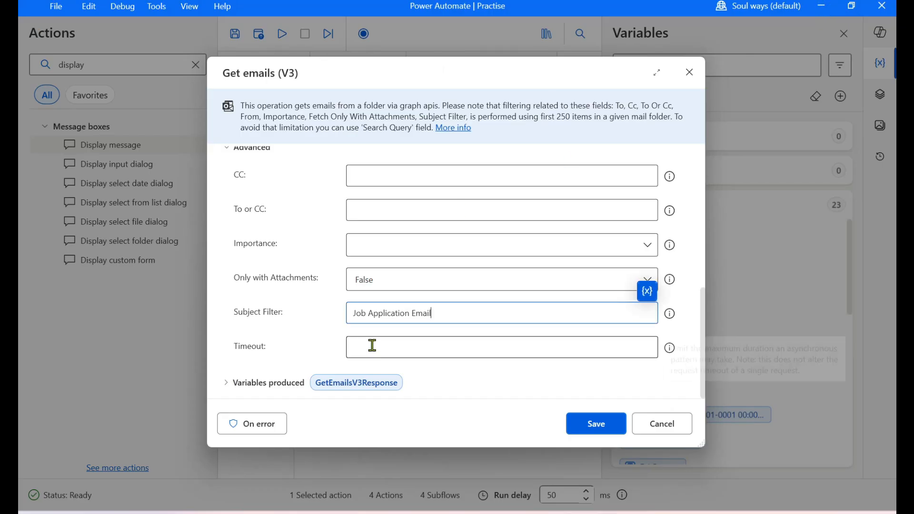
click(596, 423)
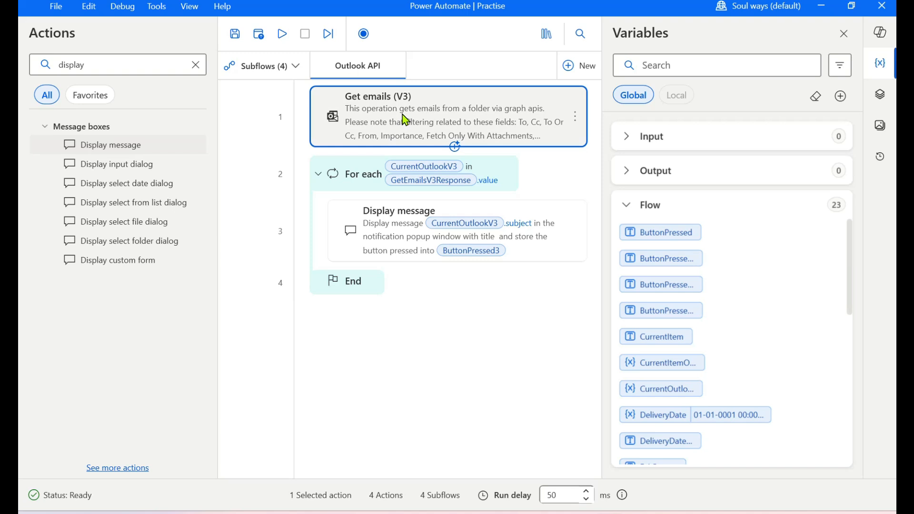
Run the subflow from Get emails (V3) and check the Display message action's settings without changing them.
right_click(402, 123)
click(453, 155)
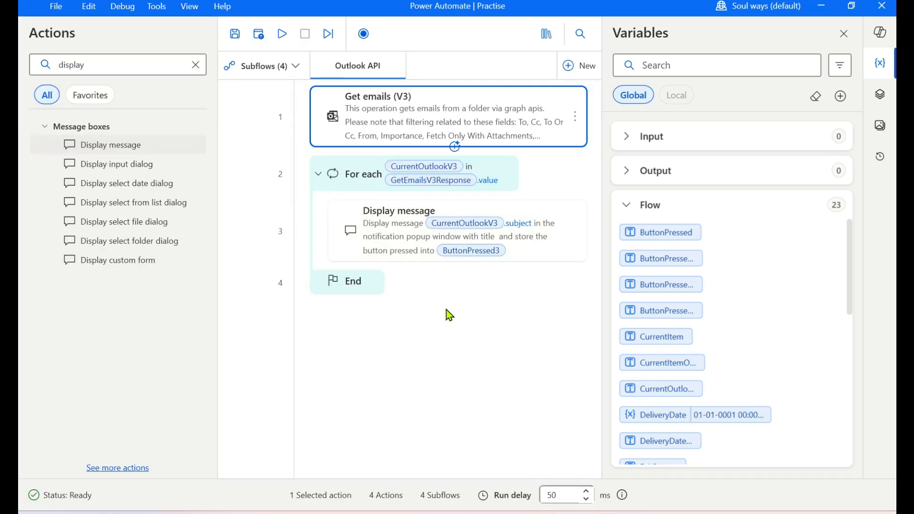
double_click(396, 247)
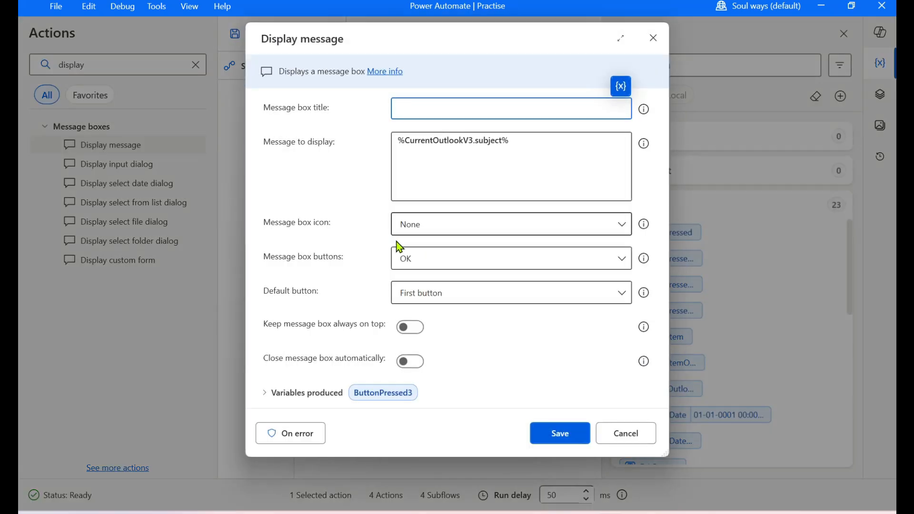
click(638, 431)
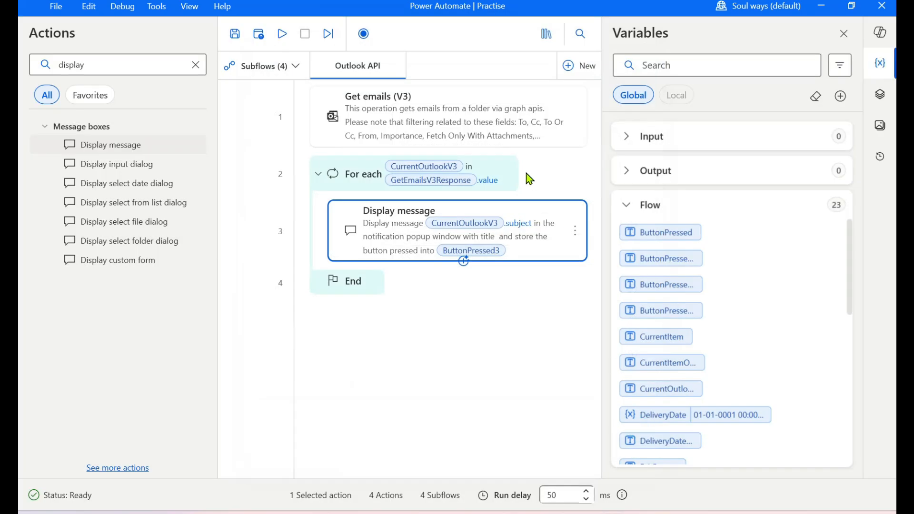
Set Fetch Only Unread Messages to False in the Get emails (V3) action and save it.
click(423, 129)
double_click(424, 128)
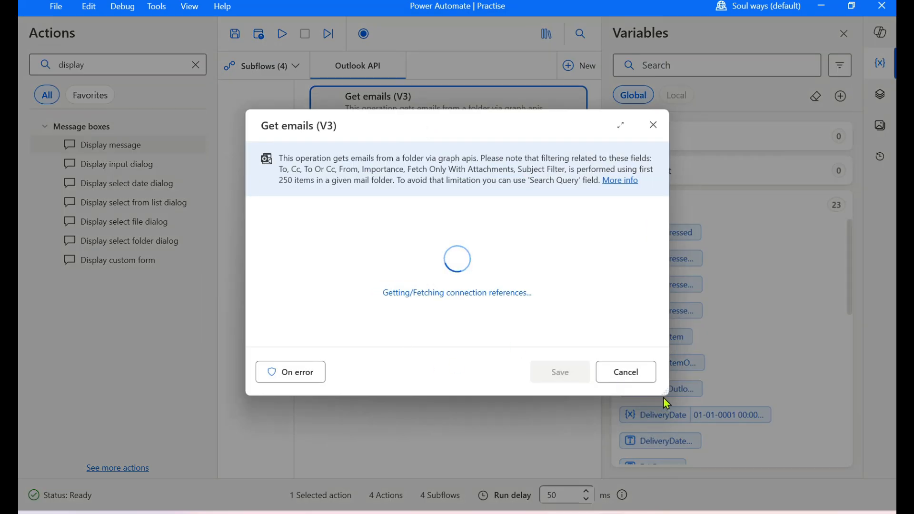
drag(663, 394, 765, 483)
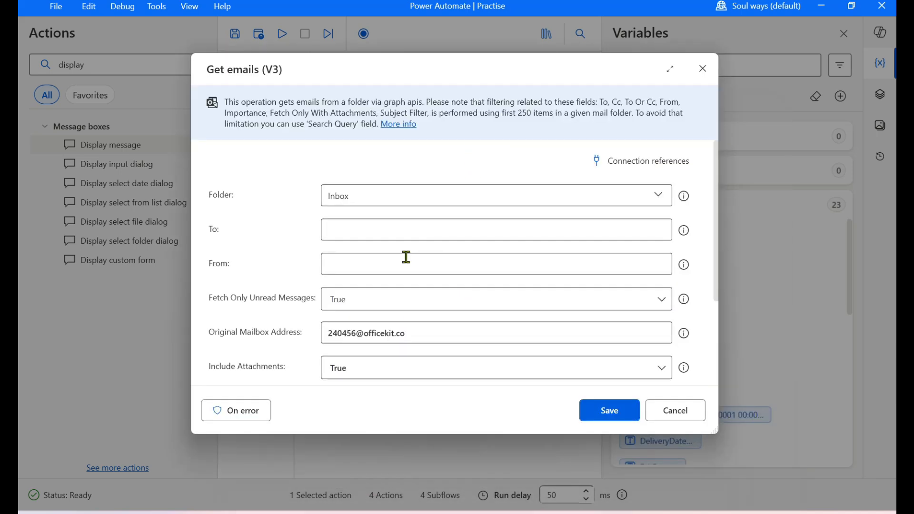
click(367, 298)
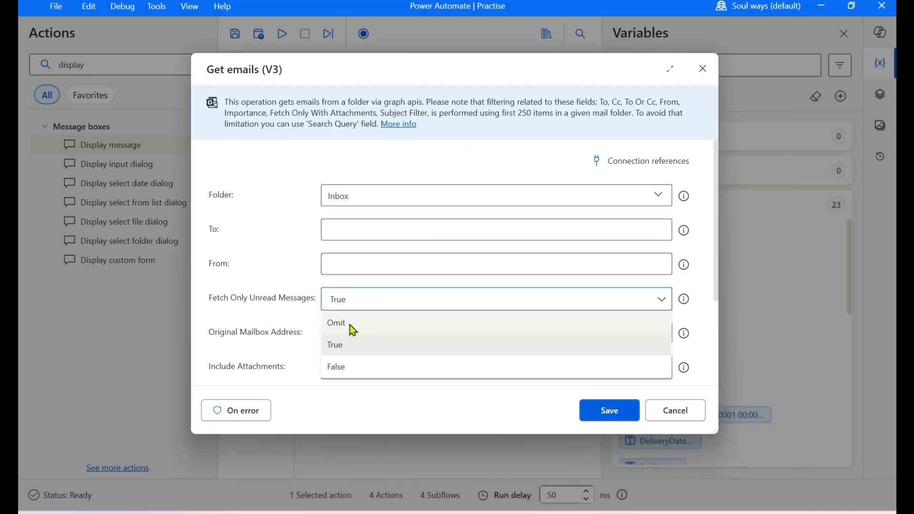
click(301, 305)
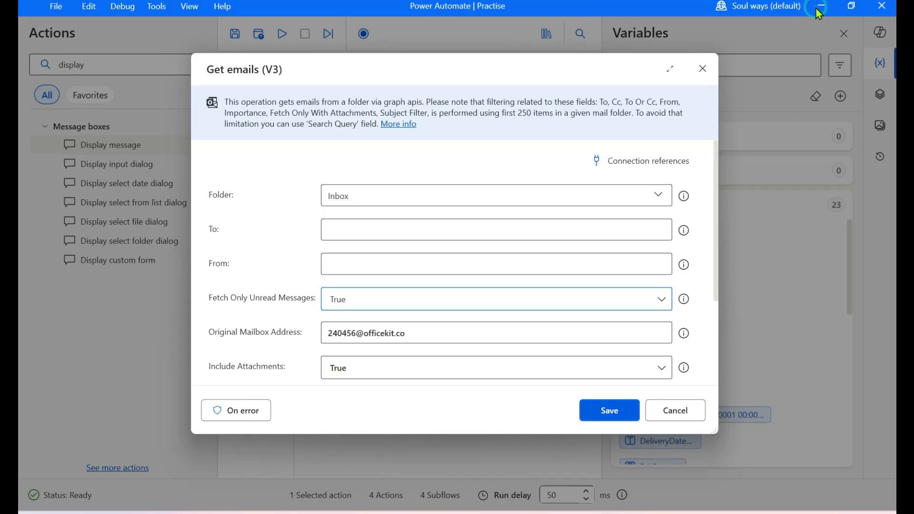
click(434, 301)
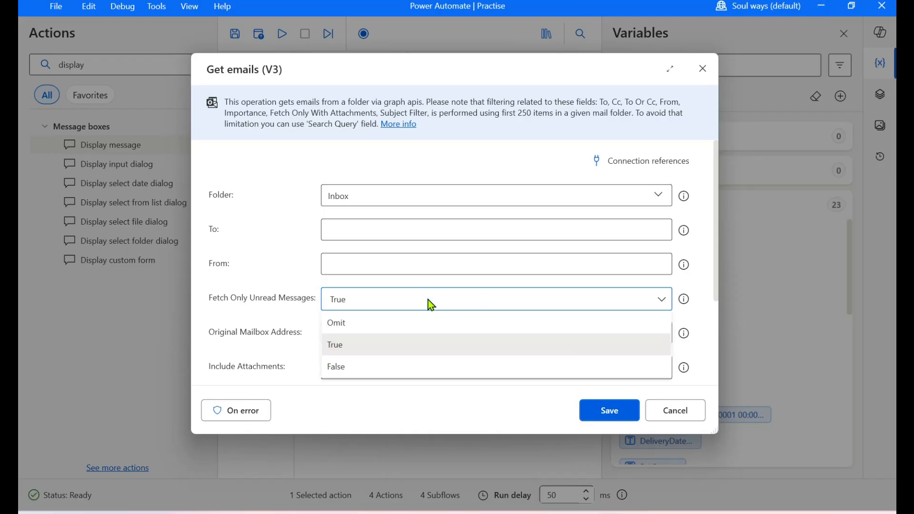
click(346, 366)
click(607, 411)
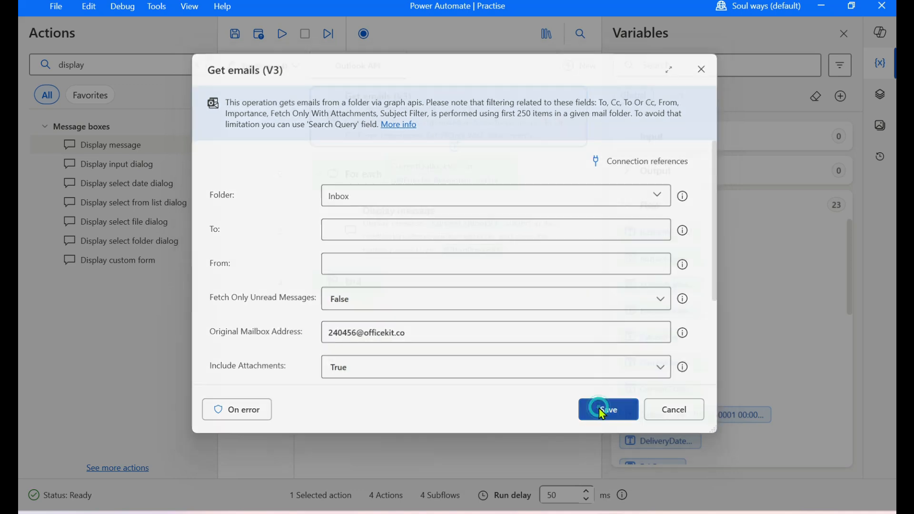
Run the subflow from Get emails (V3), read the displayed email subject, and dismiss the subject message boxes.
right_click(389, 142)
click(437, 178)
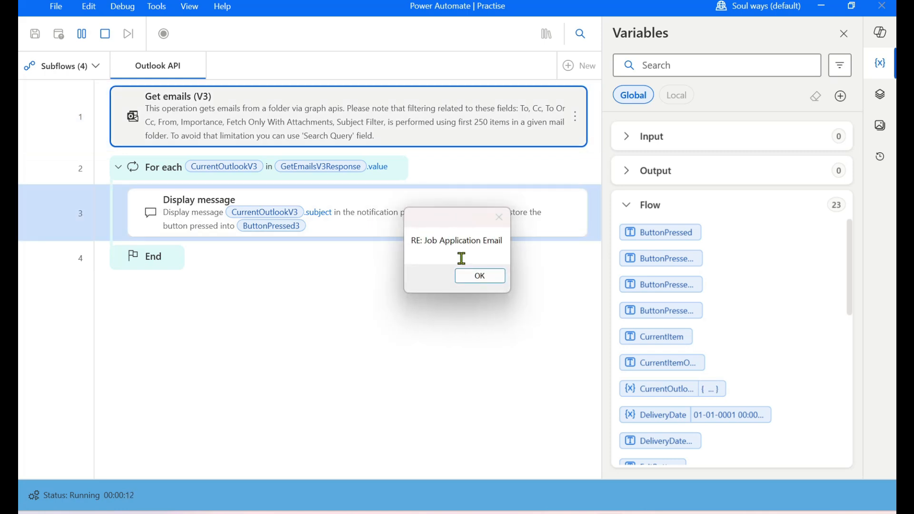
click(414, 247)
drag(414, 246, 482, 242)
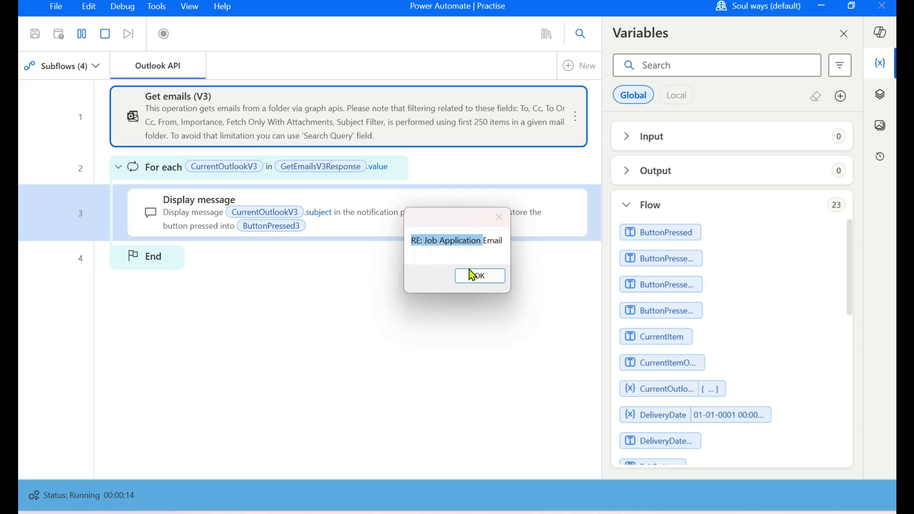
click(473, 276)
click(464, 276)
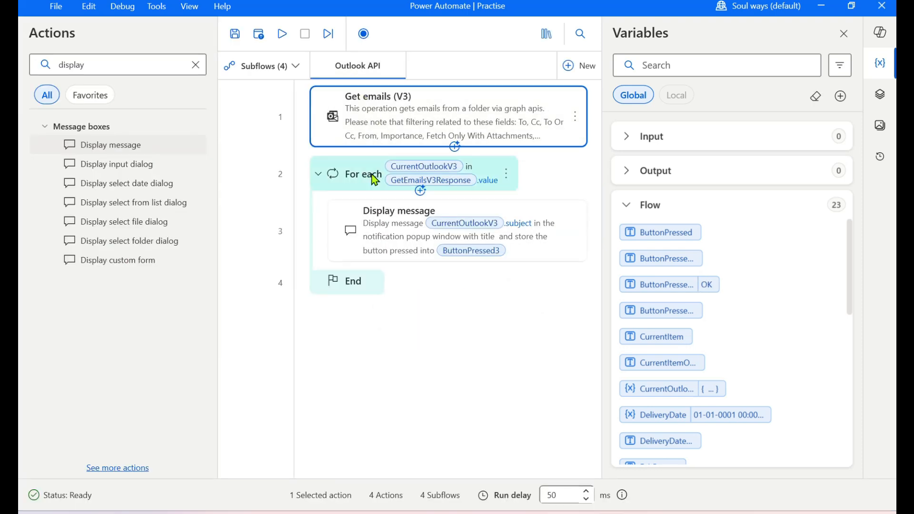
Reopen the Get emails (V3) action, enlarge its dialog, and review the Subject Filter entry in the advanced settings.
double_click(366, 138)
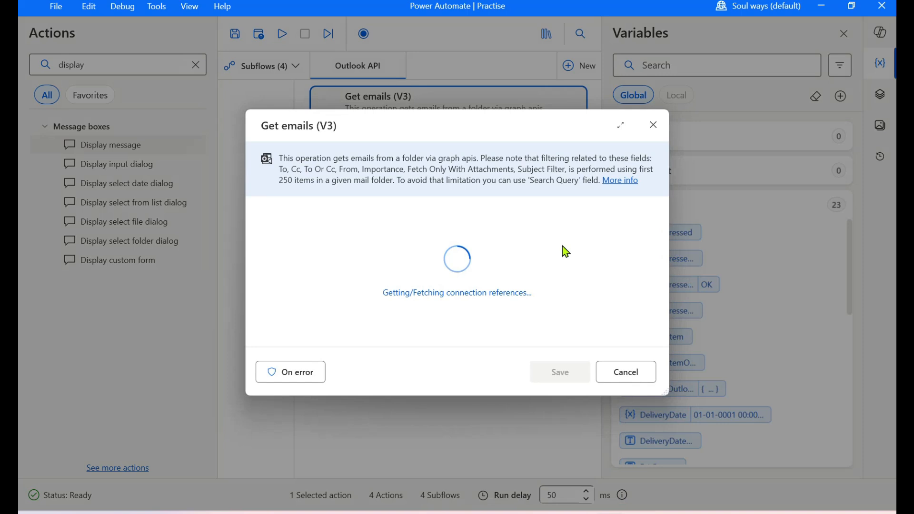
drag(655, 394, 766, 487)
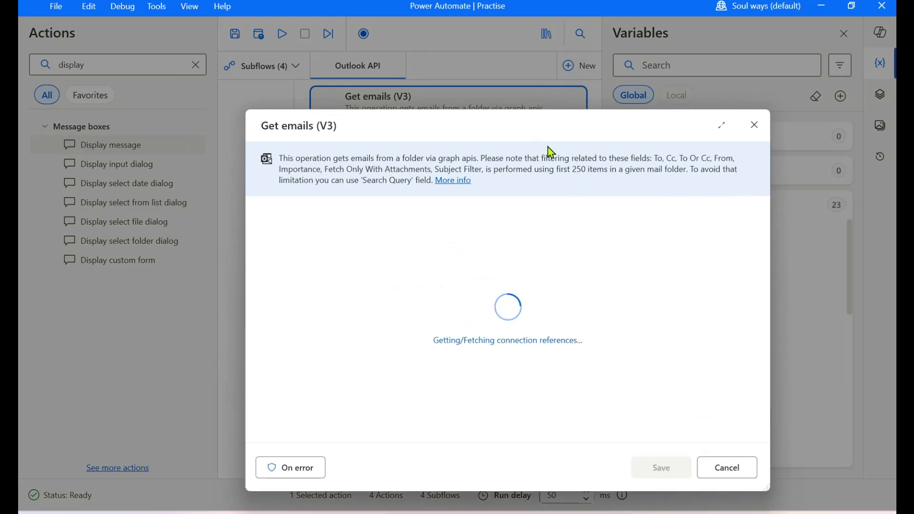
drag(541, 137, 474, 69)
scroll(367, 347, down, 3)
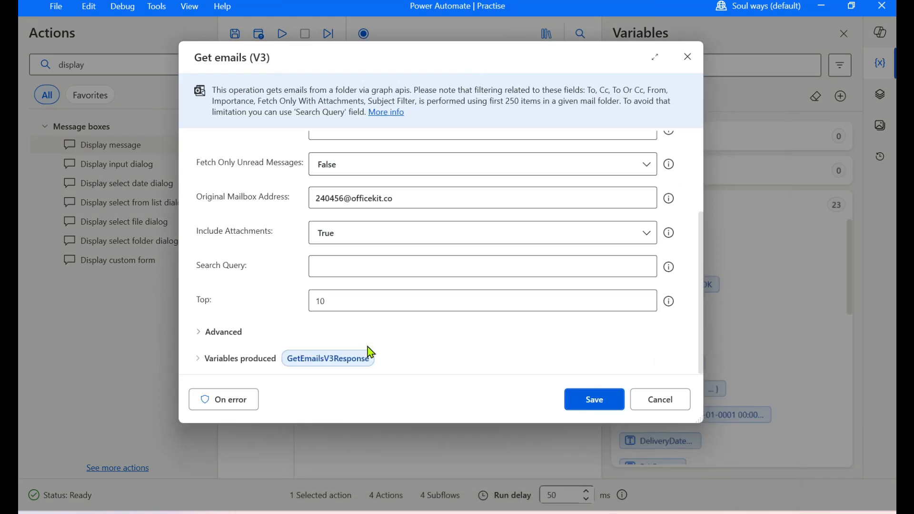
click(199, 331)
scroll(261, 314, down, 1)
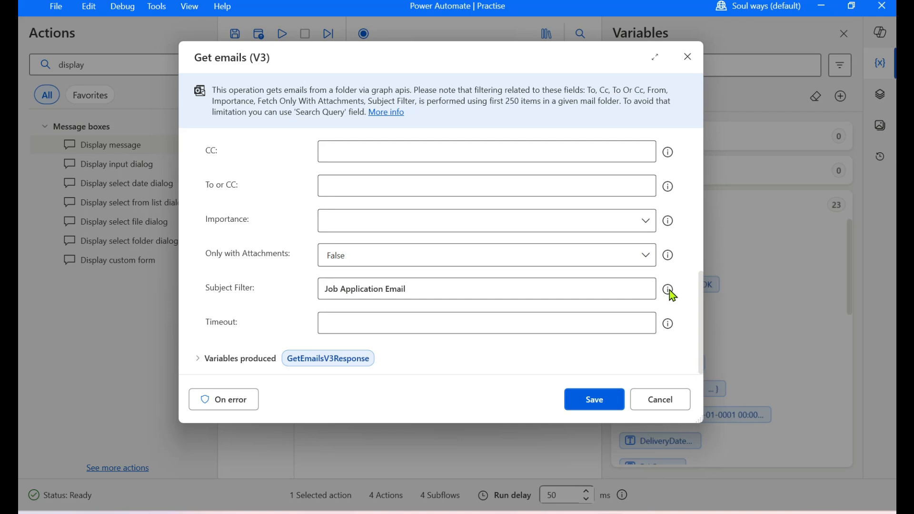
mouse_move(670, 292)
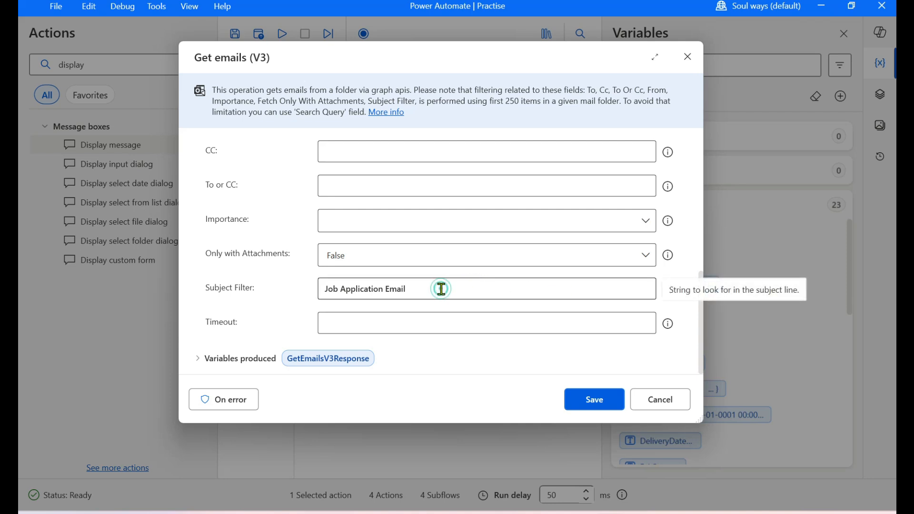
drag(441, 287, 272, 289)
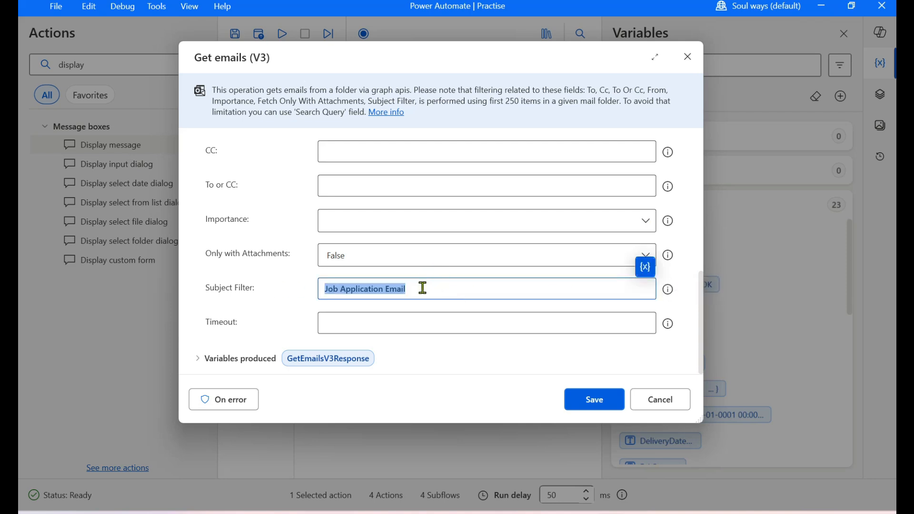
drag(427, 289, 292, 298)
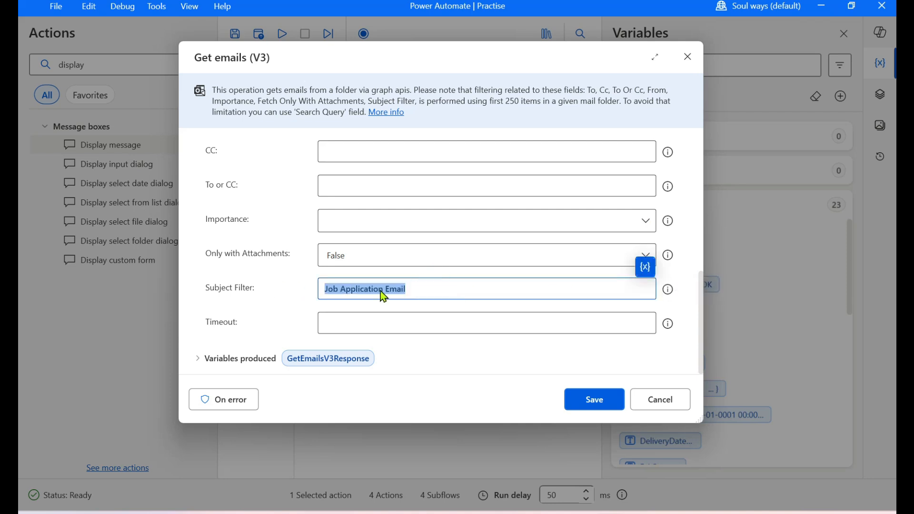
click(417, 287)
drag(426, 287, 324, 290)
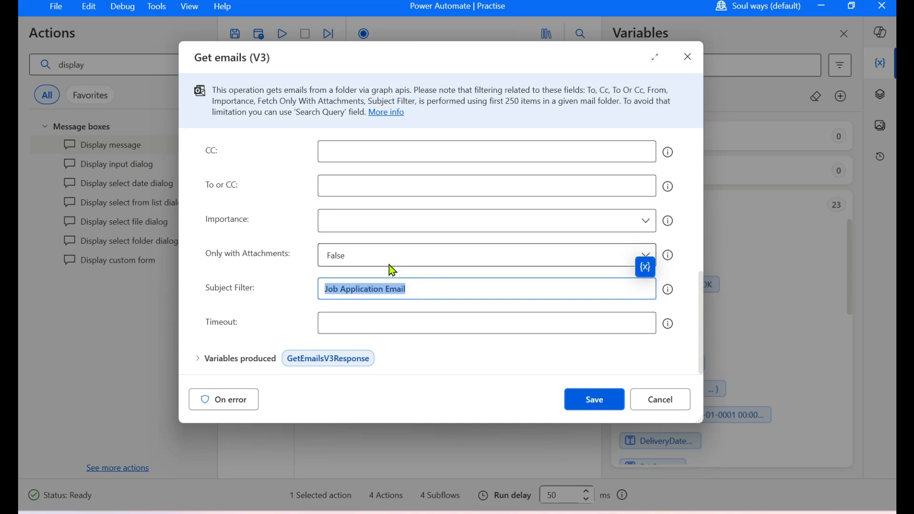
Set Only with Attachments to True in the Get emails (V3) action and save it.
click(423, 261)
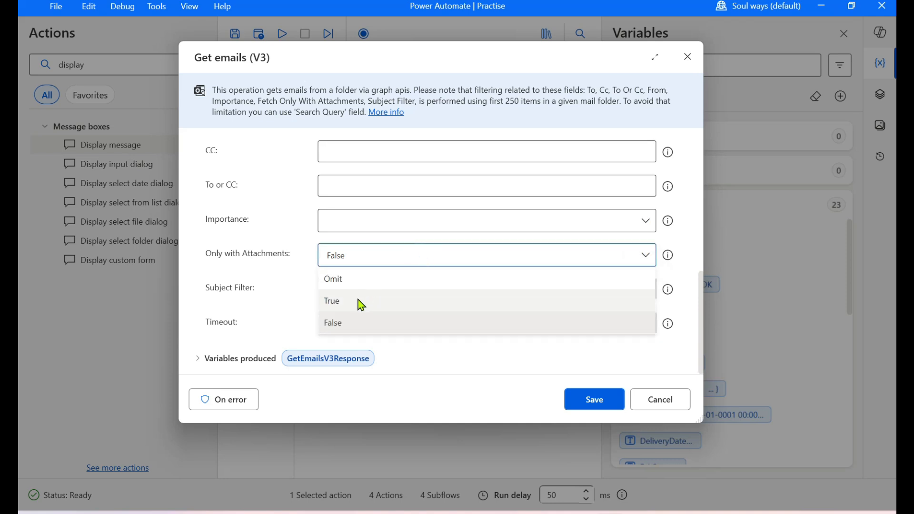
click(347, 304)
click(595, 399)
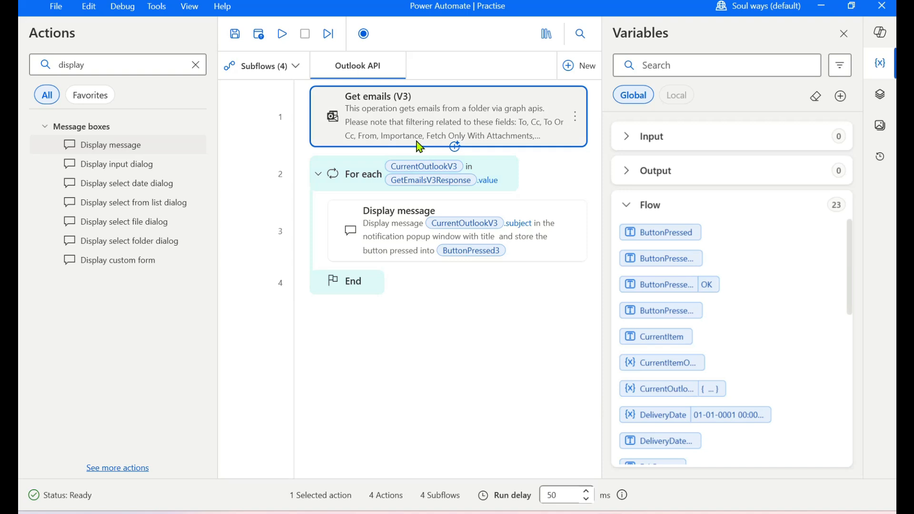
Run the subflow from Get emails (V3) and dismiss the message box showing the email subject.
right_click(413, 139)
click(460, 179)
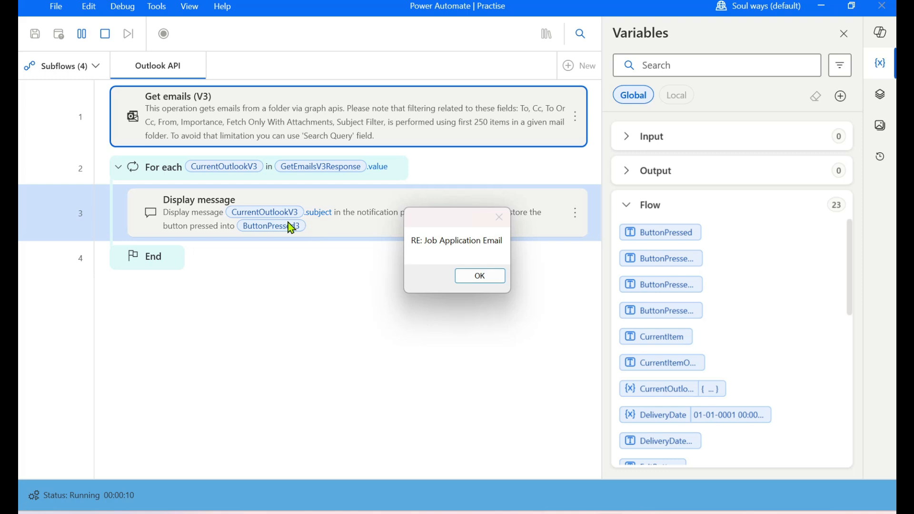
click(471, 276)
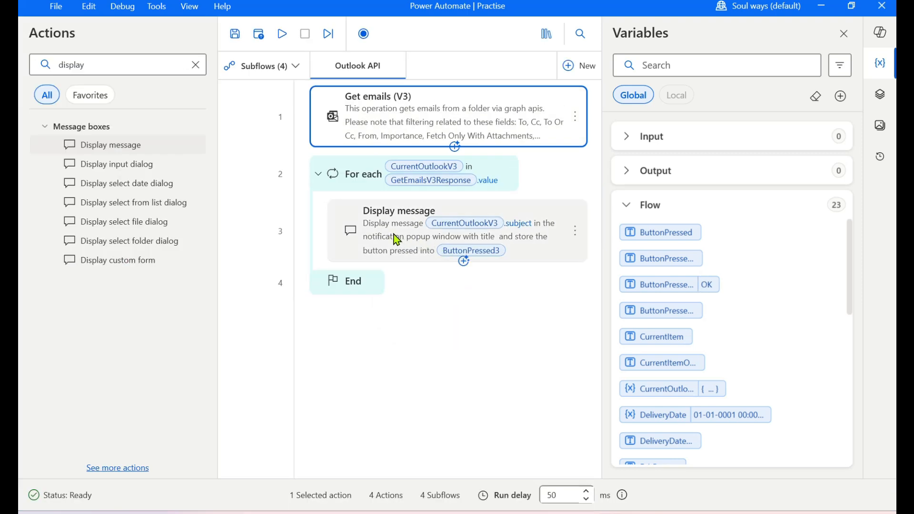
Switch to Outlook, compare the subject of the 12:14 reply email that has an attachment, and return to Power Automate.
key(alt+Tab)
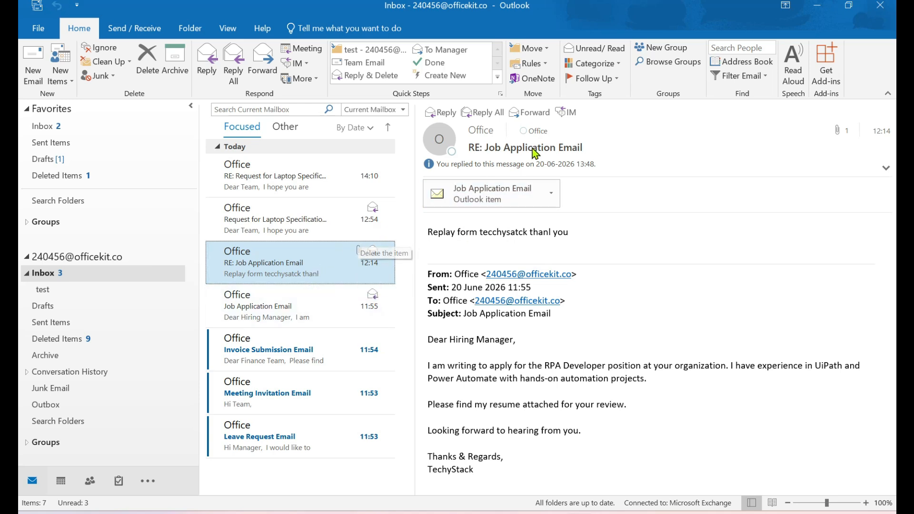
drag(584, 148, 464, 151)
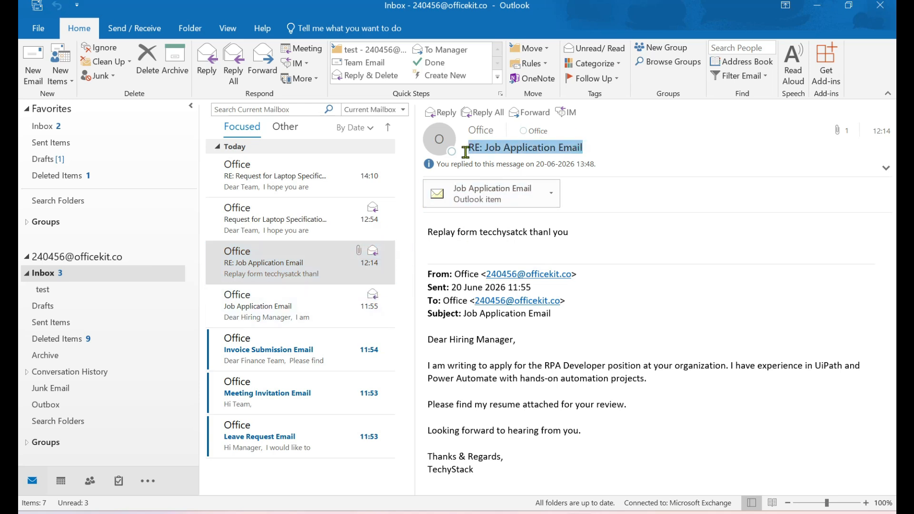
click(817, 6)
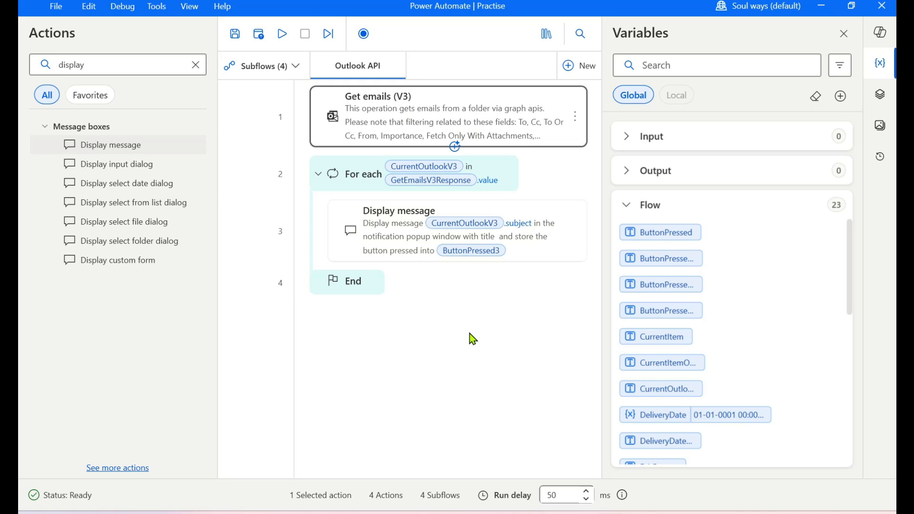
Open the online documentation from the Get emails (V3) action and read through its parameter descriptions and Returns section.
double_click(388, 126)
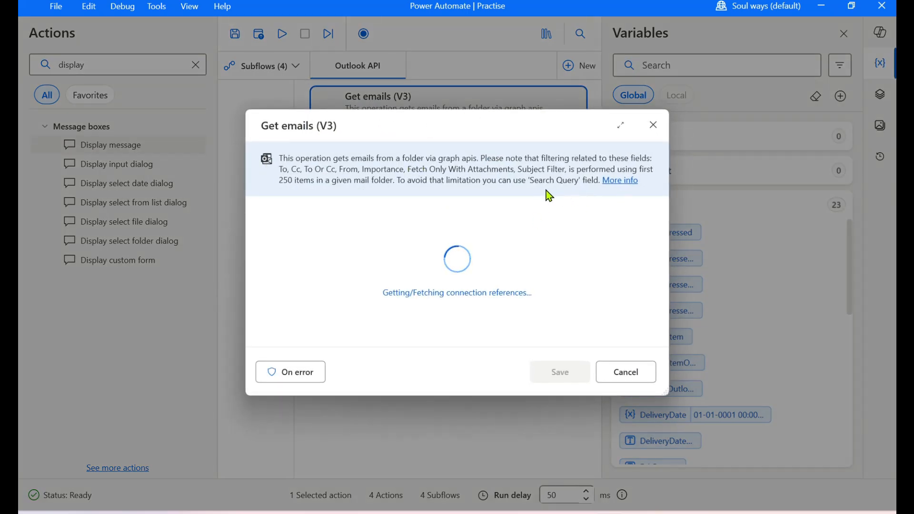
click(620, 182)
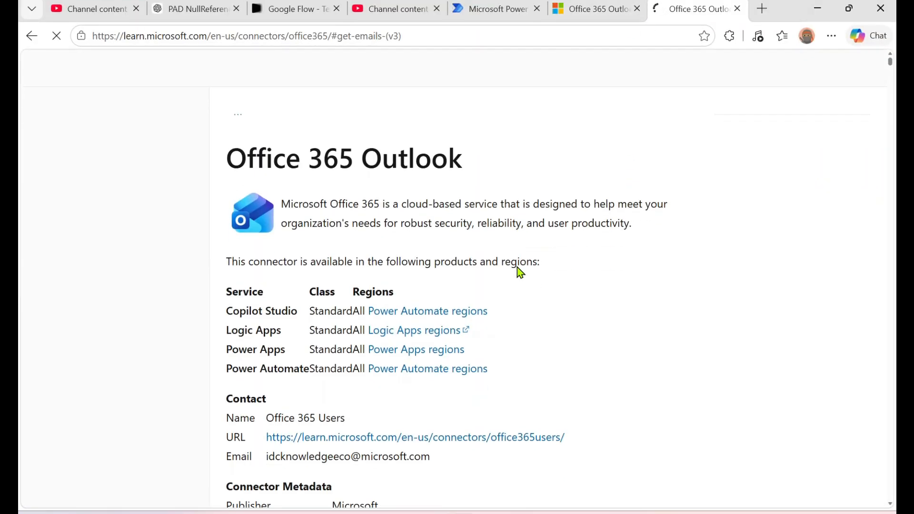
scroll(444, 288, down, 1)
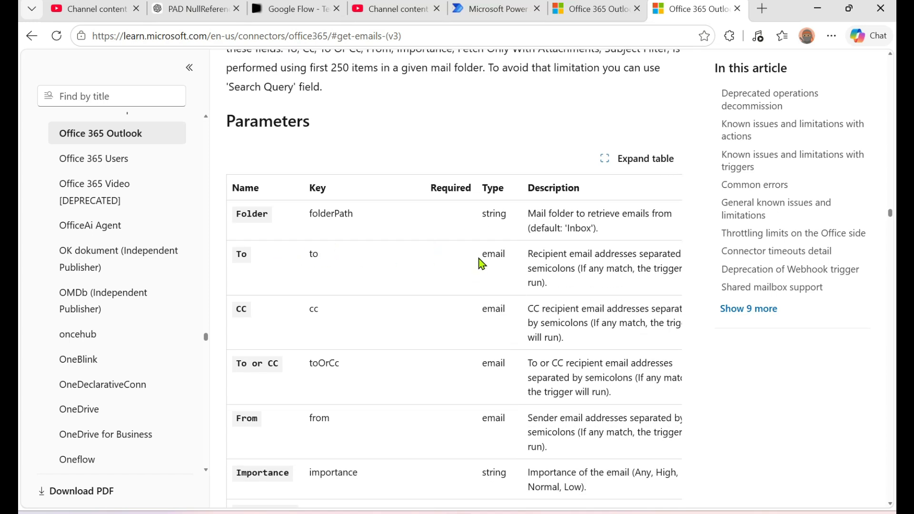
drag(533, 252, 590, 285)
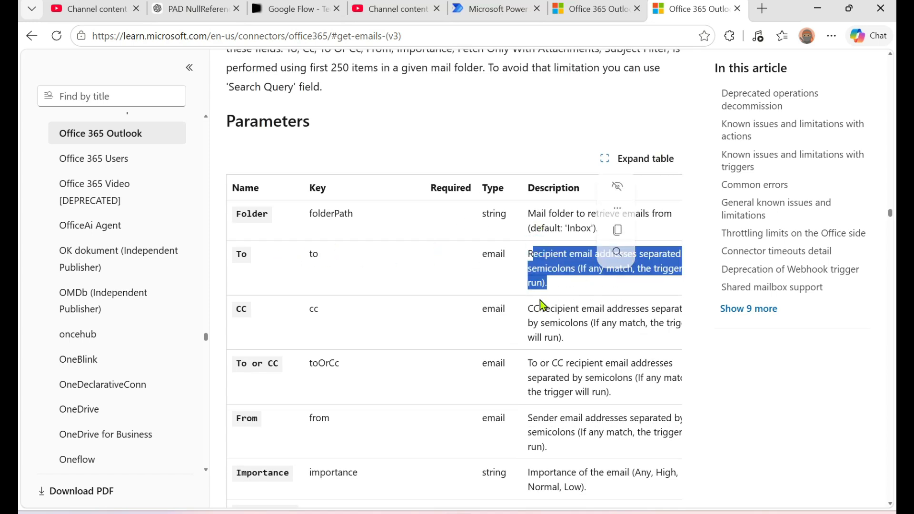
drag(527, 308, 564, 339)
scroll(575, 335, down, 2)
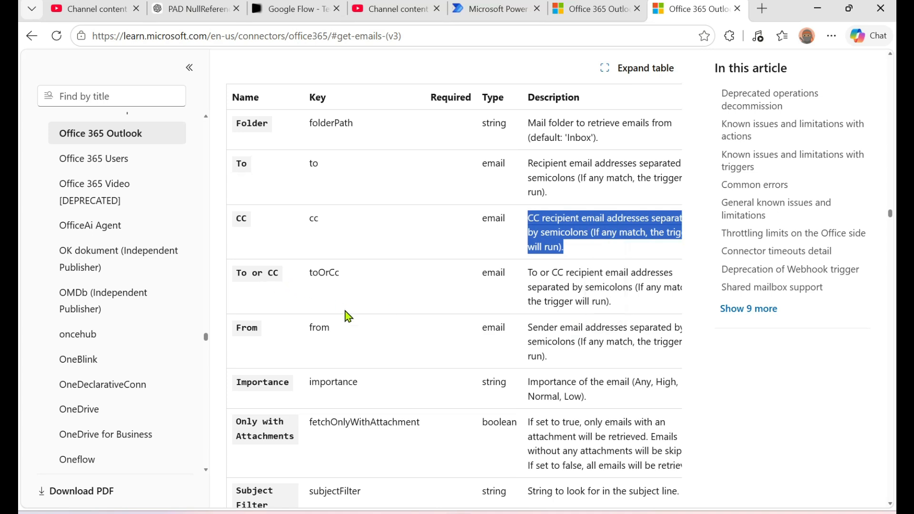
drag(481, 326, 536, 356)
scroll(465, 322, down, 4)
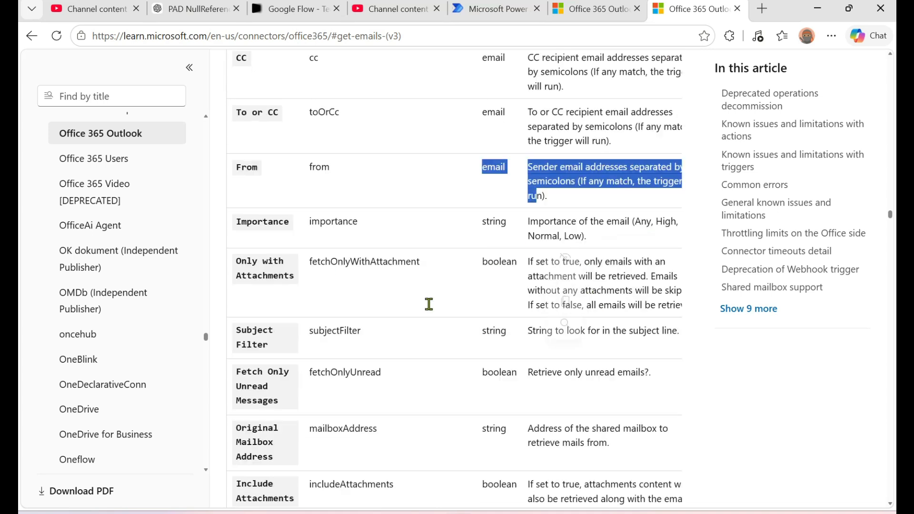
click(436, 303)
scroll(436, 304, down, 2)
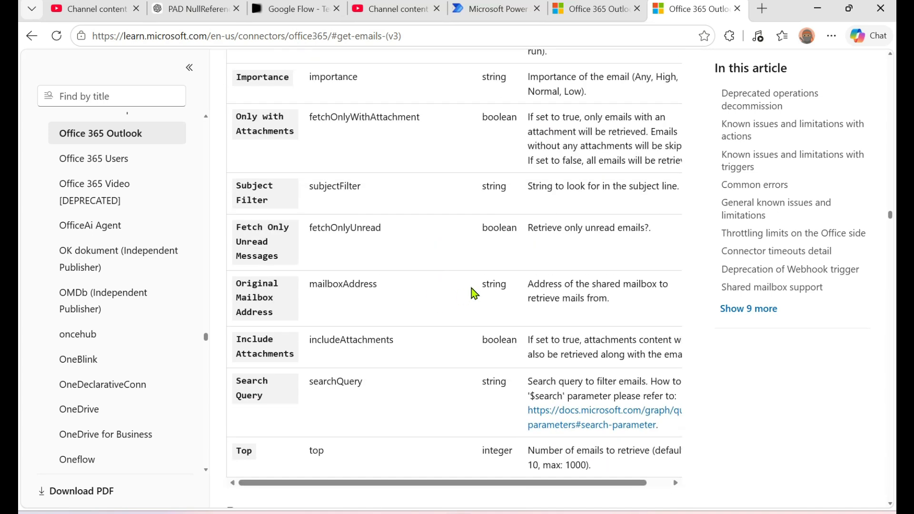
scroll(471, 287, down, 1)
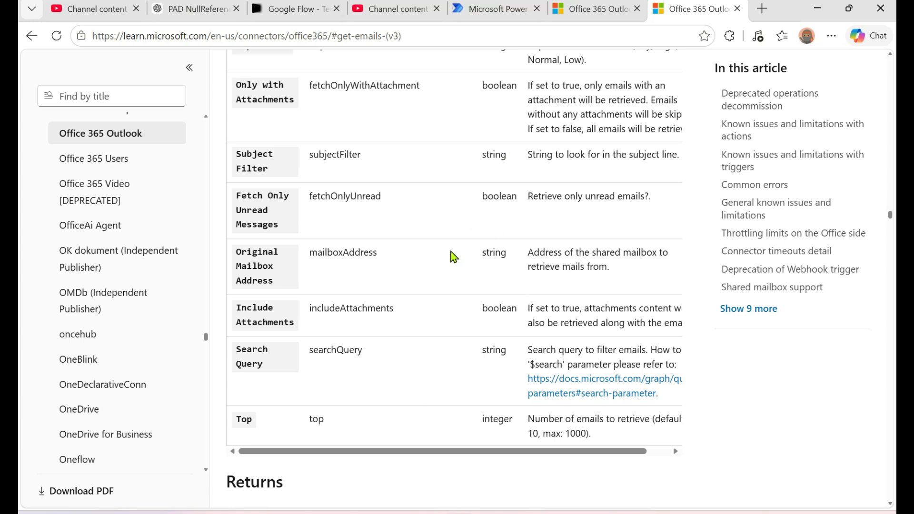
scroll(451, 300, down, 3)
scroll(451, 299, down, 2)
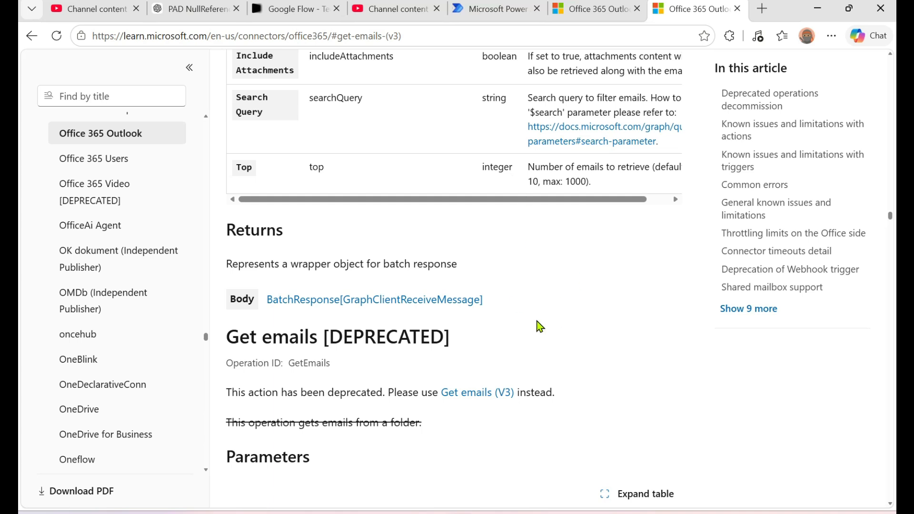
Examine the deprecated Get emails and Get event (V1) entries in the connector documentation, and return to Power Automate.
scroll(538, 326, down, 5)
scroll(538, 322, up, 1)
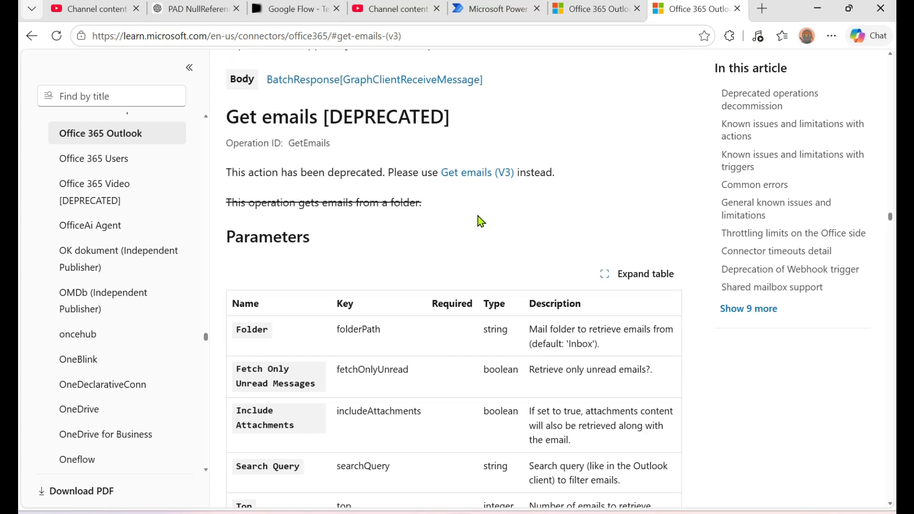
drag(463, 123, 240, 117)
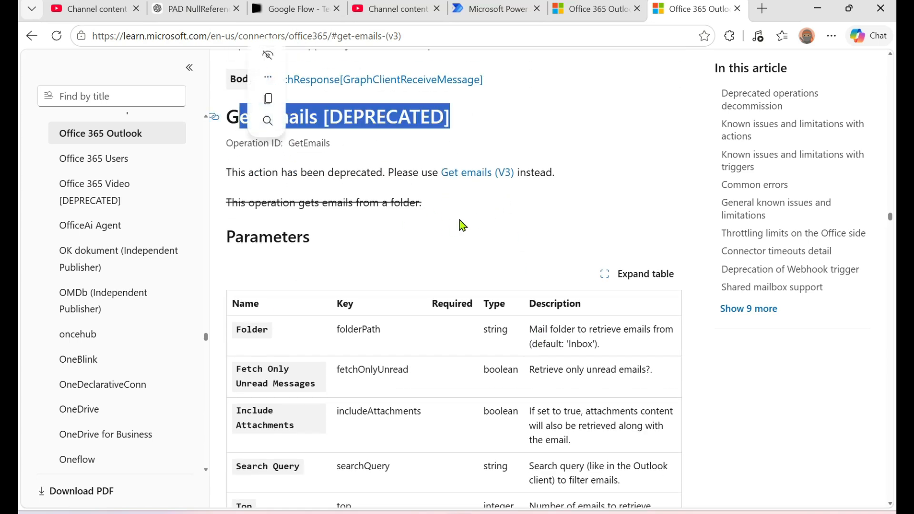
scroll(460, 221, down, 9)
drag(496, 232, 232, 234)
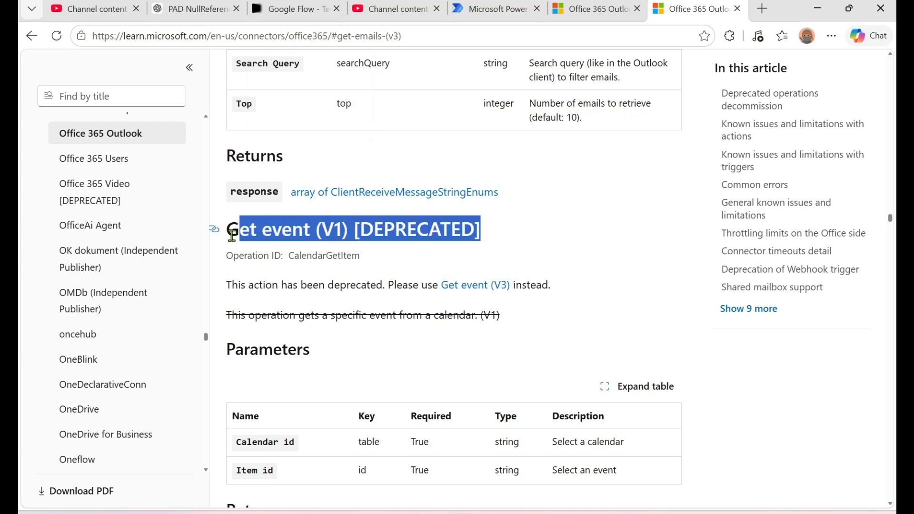
click(817, 8)
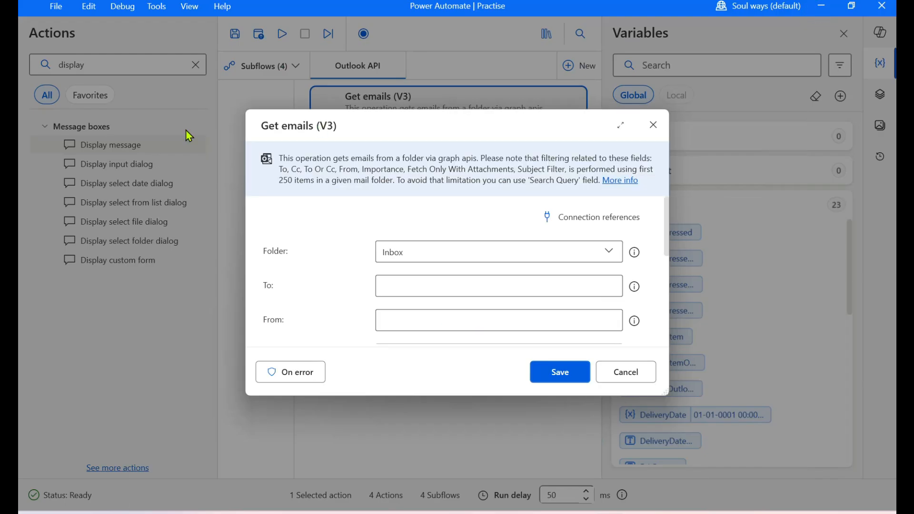
Close the Get emails (V3) dialog without saving, search the actions for "outlook", and collapse the Outlook group to view the Office 365 Outlook actions.
click(653, 125)
click(145, 68)
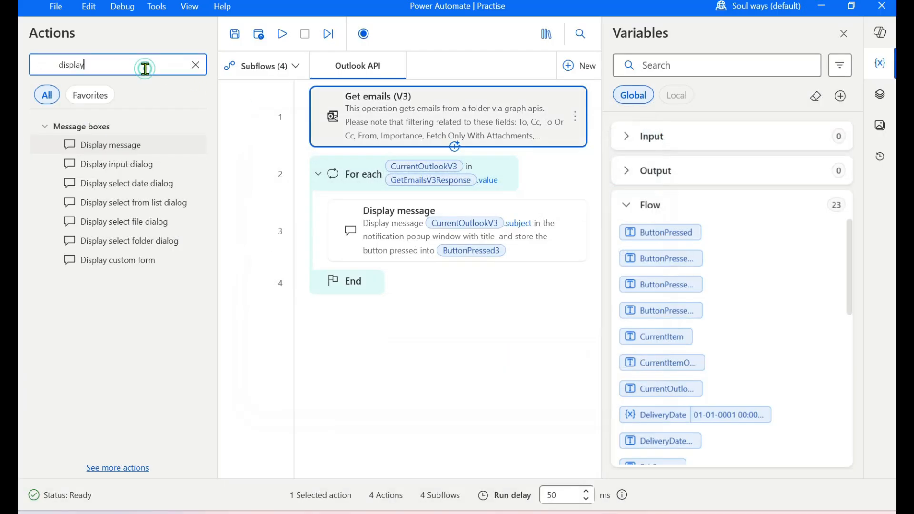
key(ctrl+a)
text(out)
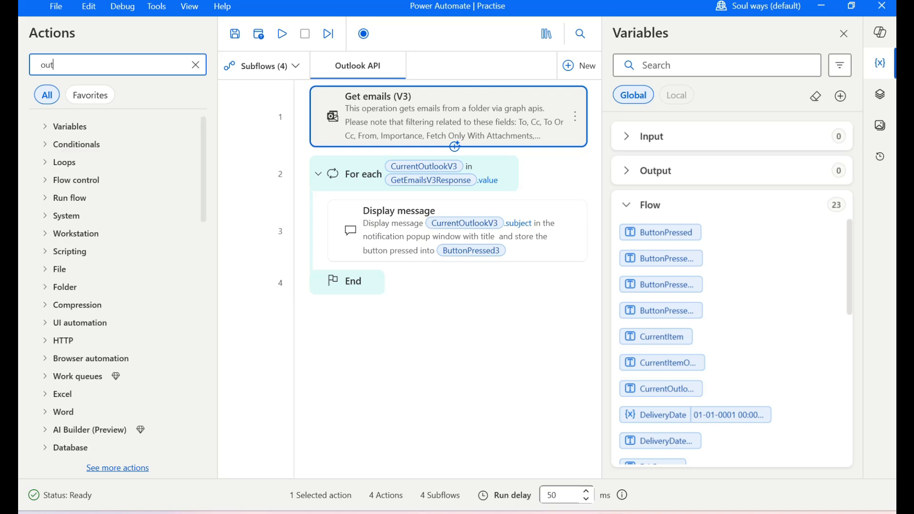
text(lok)
key(ctrl+a)
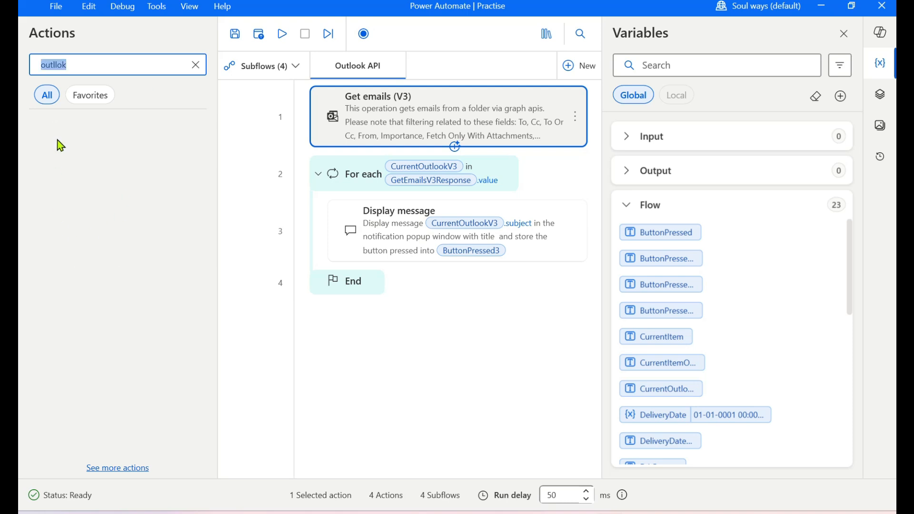
text(outlook)
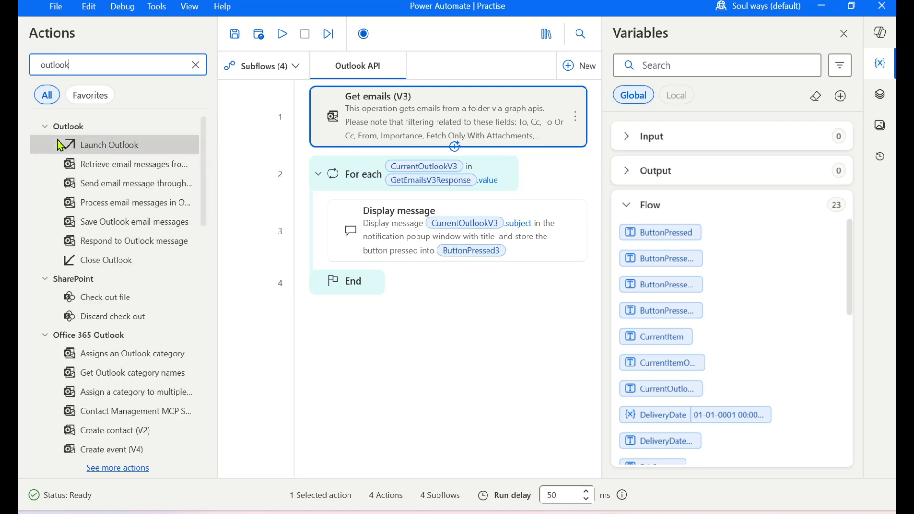
click(50, 127)
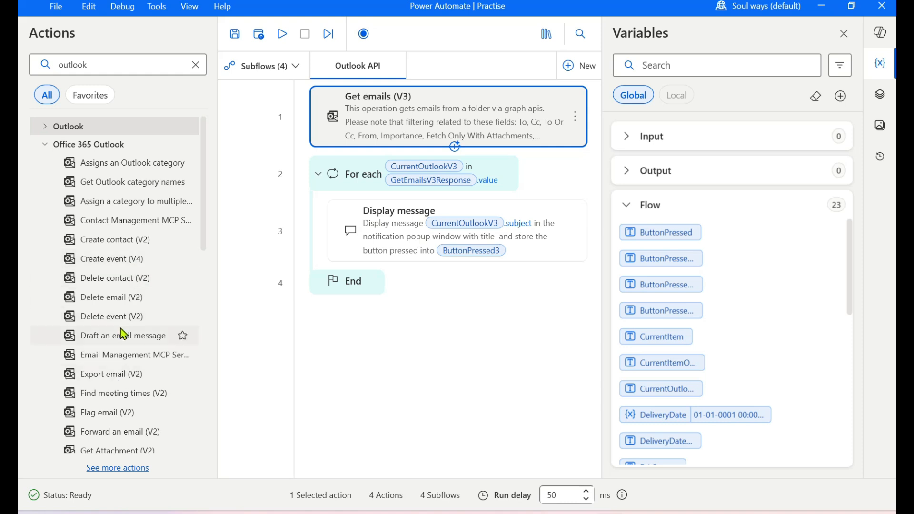
Switch to the connector documentation in the browser, review the deprecated Get event and Get events entries, and return to Power Automate.
key(alt+Tab)
scroll(472, 253, down, 8)
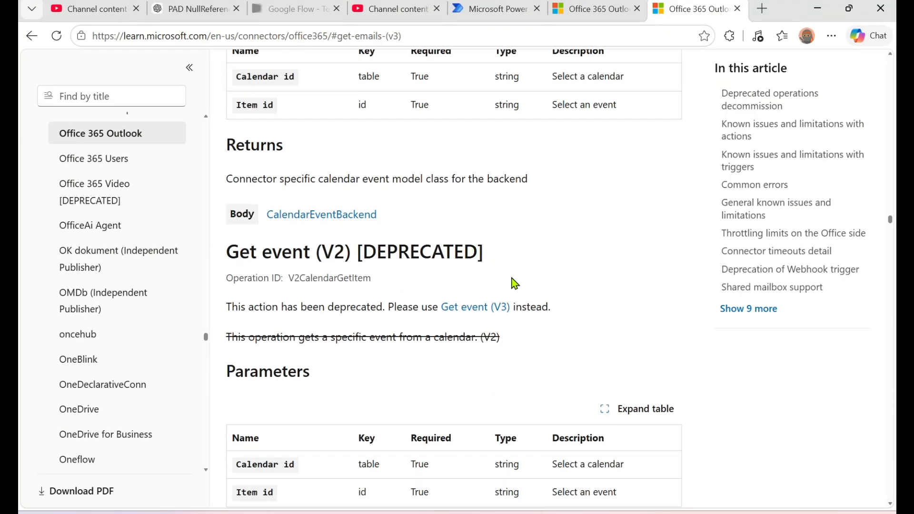
scroll(514, 283, down, 18)
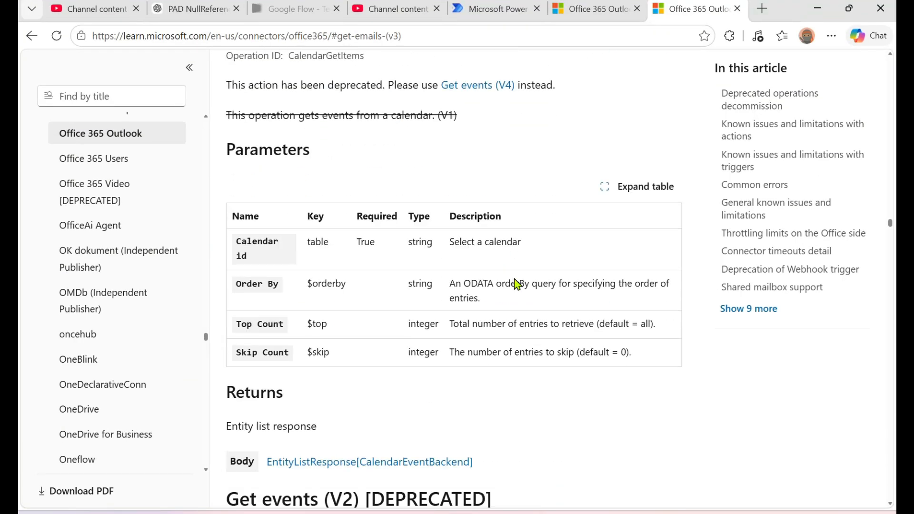
scroll(515, 284, down, 10)
click(817, 8)
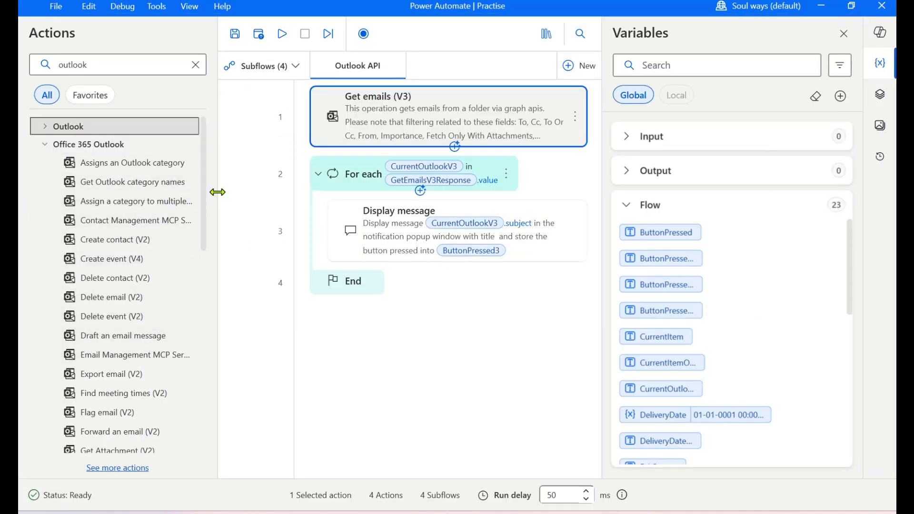
Widen the Actions pane so full action names fit, and review the Office 365 Outlook actions from Assigns an Outlook category to Updates an email Draft message.
drag(218, 191, 274, 191)
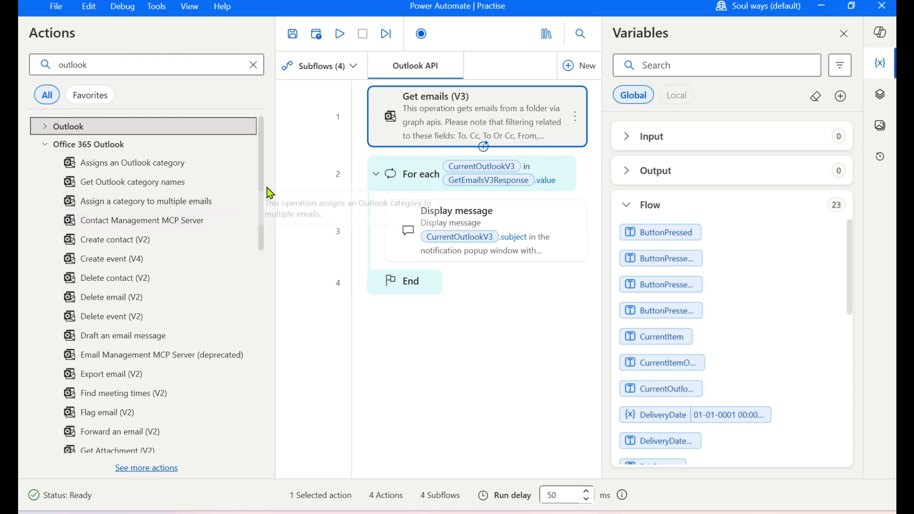
drag(261, 193, 264, 227)
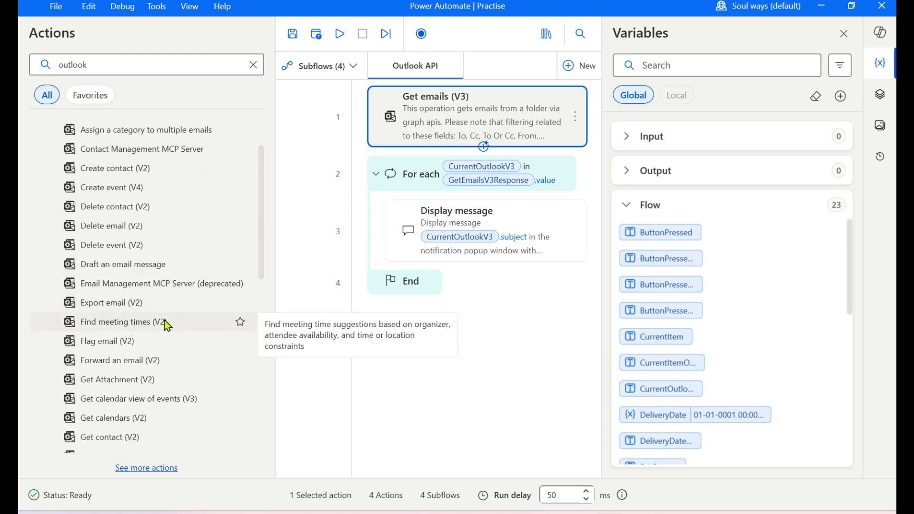
drag(261, 259, 264, 307)
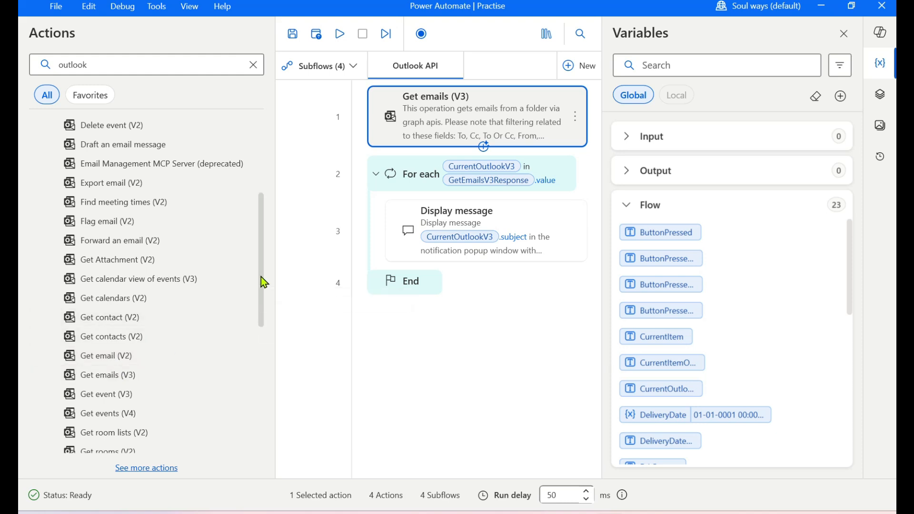
drag(261, 280, 260, 323)
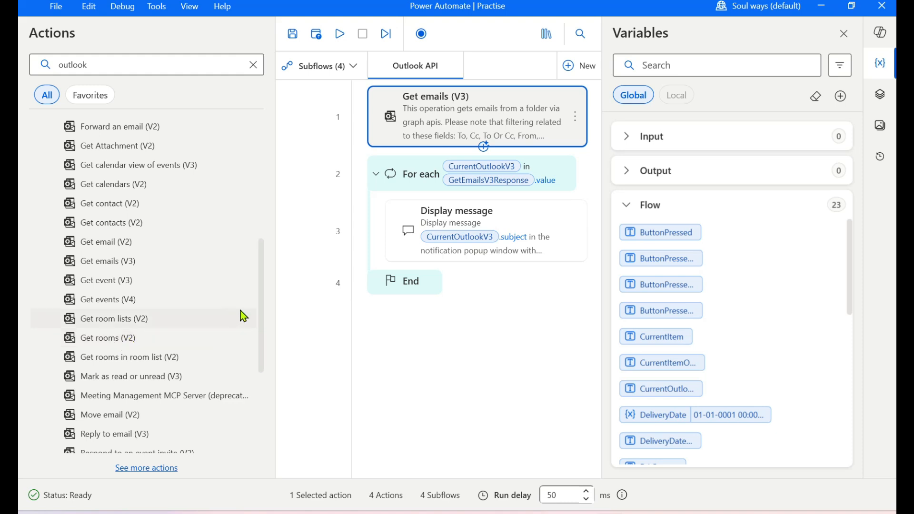
drag(261, 310, 259, 361)
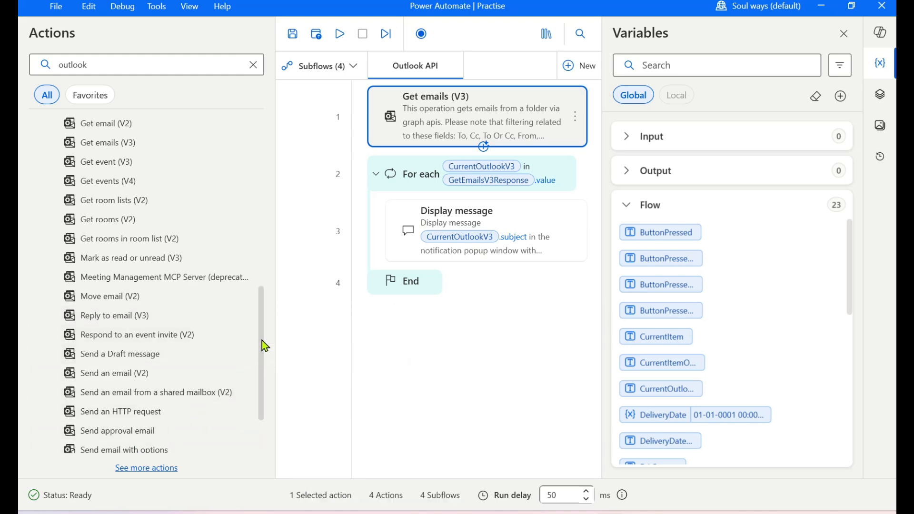
drag(261, 339, 261, 384)
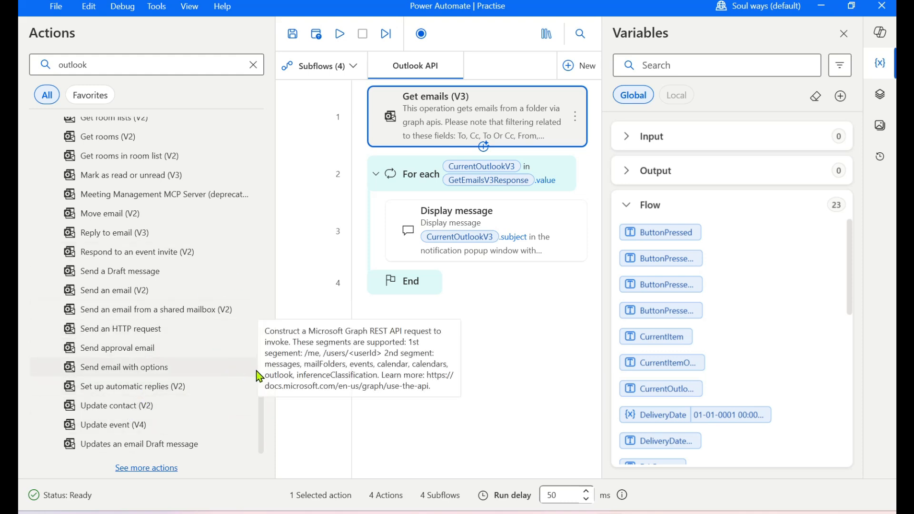
drag(263, 404, 267, 217)
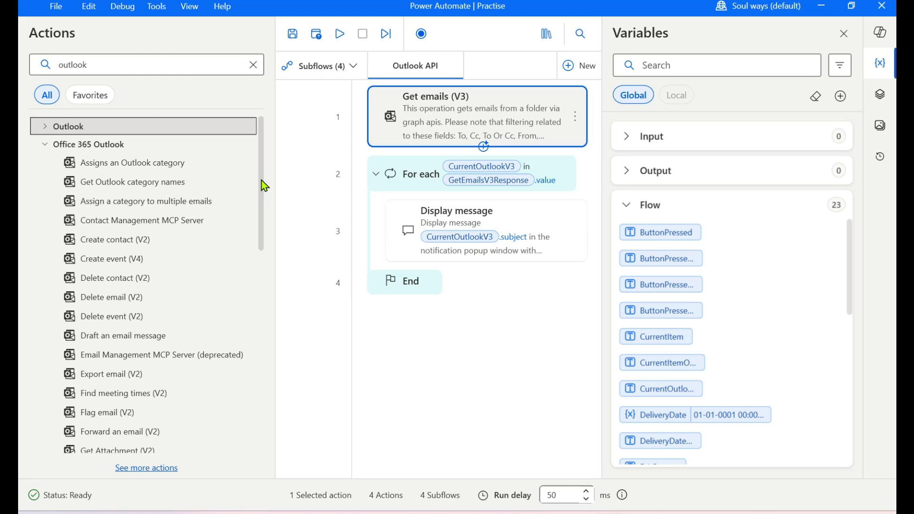